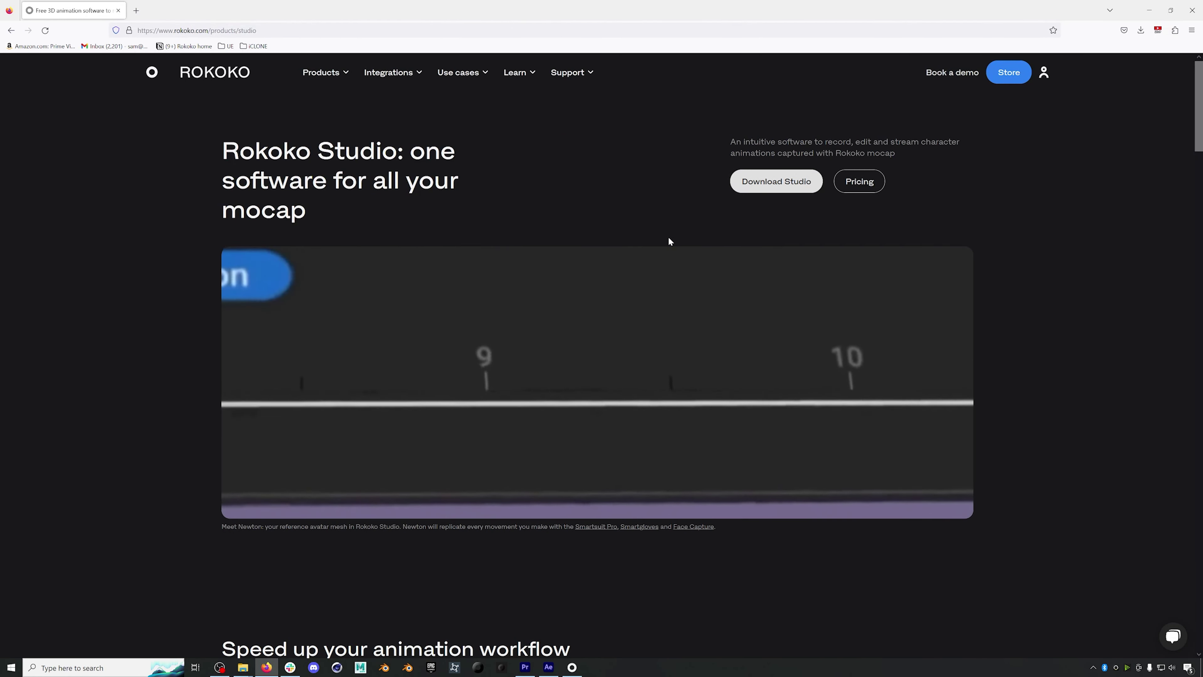
- Scroll the Studio page past the Capture, Export and stream workflow cards
{"action": "scroll", "coordinate": [669, 238], "scroll_direction": "down", "scroll_amount": 10}
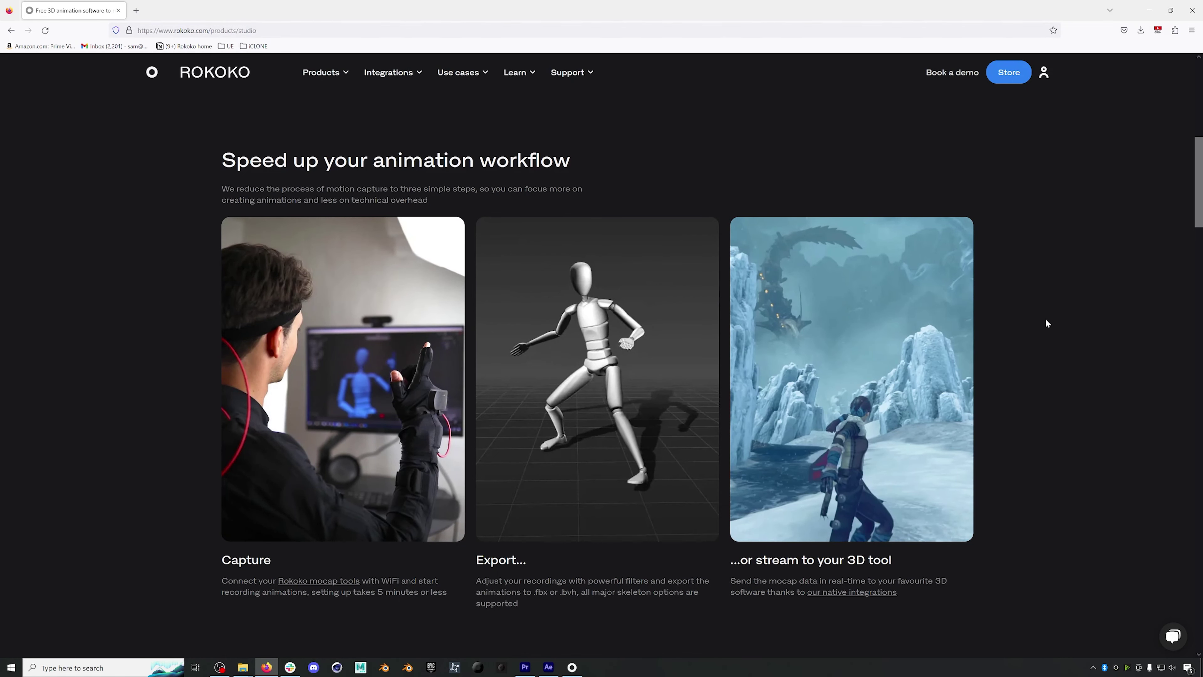
{"action": "scroll", "coordinate": [1046, 319], "scroll_direction": "down", "scroll_amount": 1}
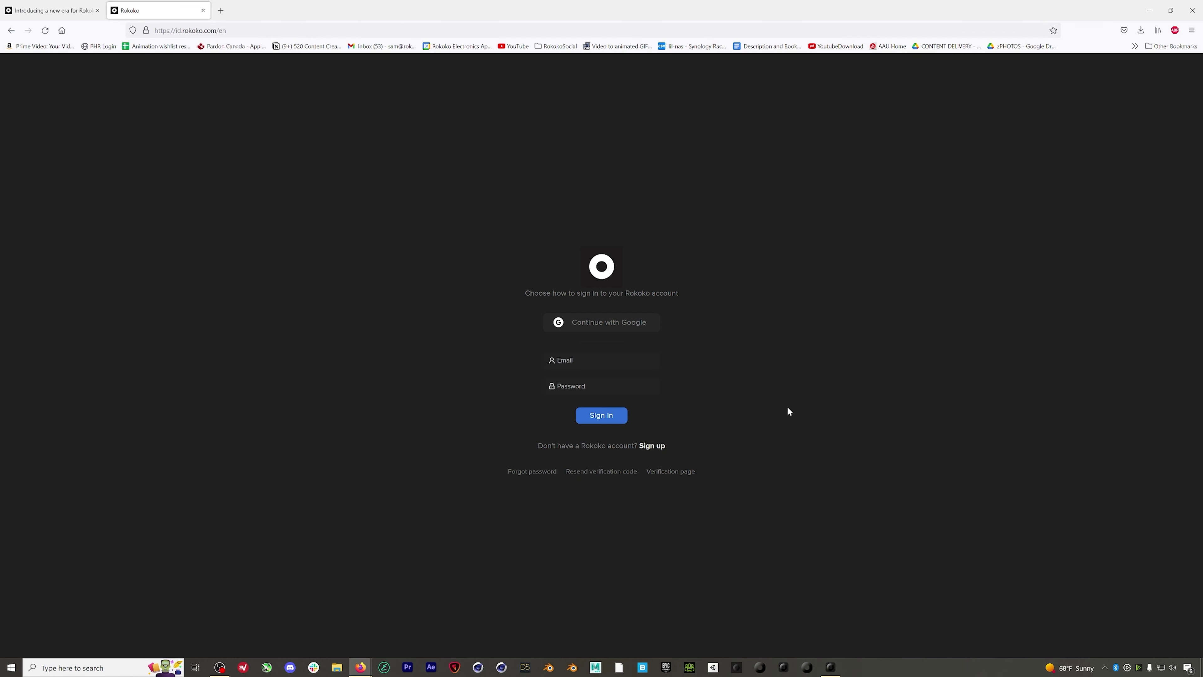
- Sign up for a Rokoko ID with email and password, Animation/VFX industry and organization size 1
{"action": "left_click", "coordinate": [659, 447]}
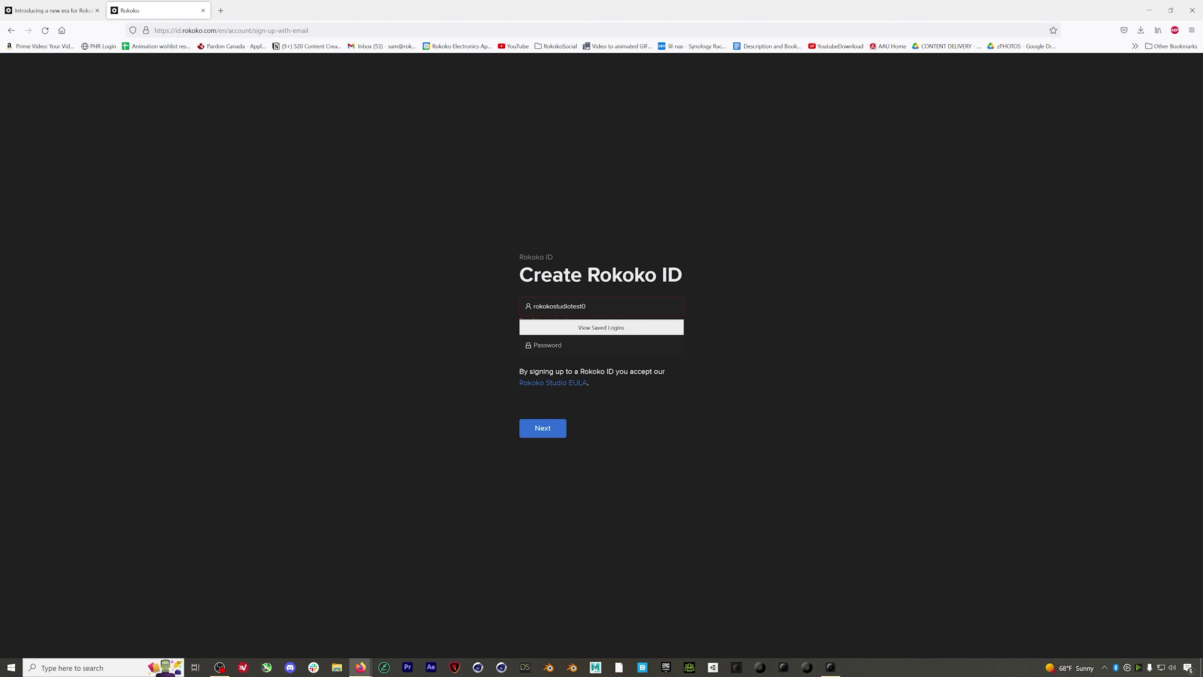
{"action": "left_click", "coordinate": [542, 423]}
{"action": "left_click", "coordinate": [570, 350]}
{"action": "left_click", "coordinate": [570, 367]}
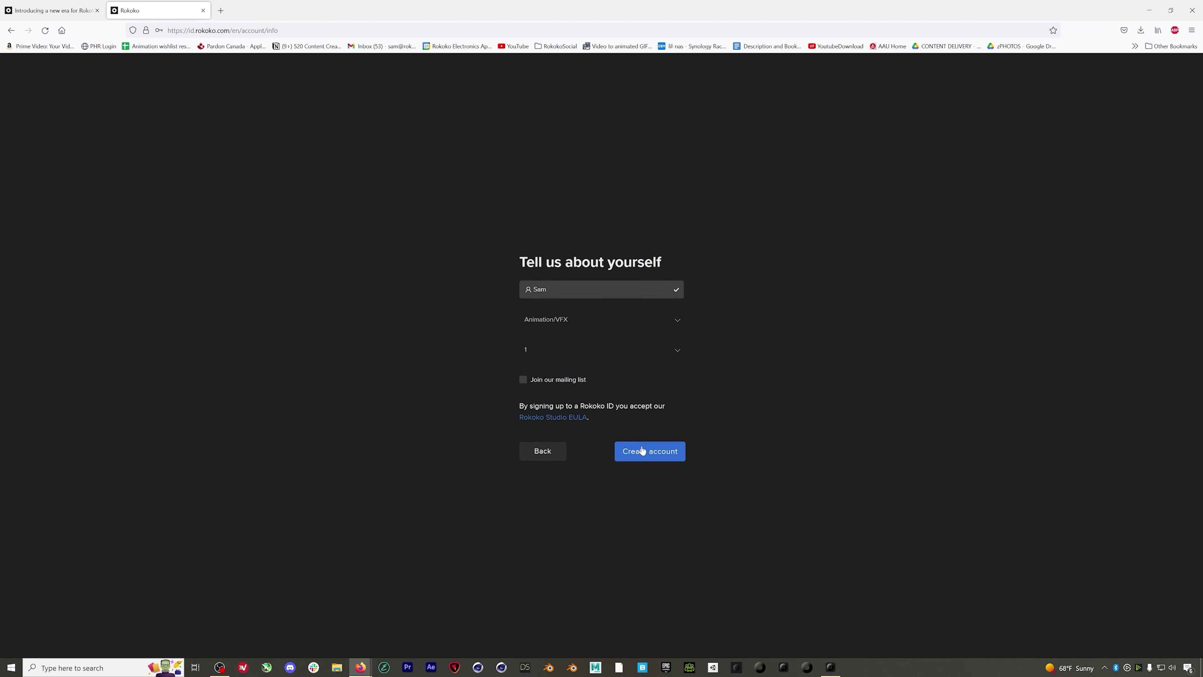
{"action": "left_click", "coordinate": [643, 450]}
- Copy the code from the Rokoko ID Verification email in Gmail into the Verification Code field
{"action": "key", "text": "alt+Tab"}
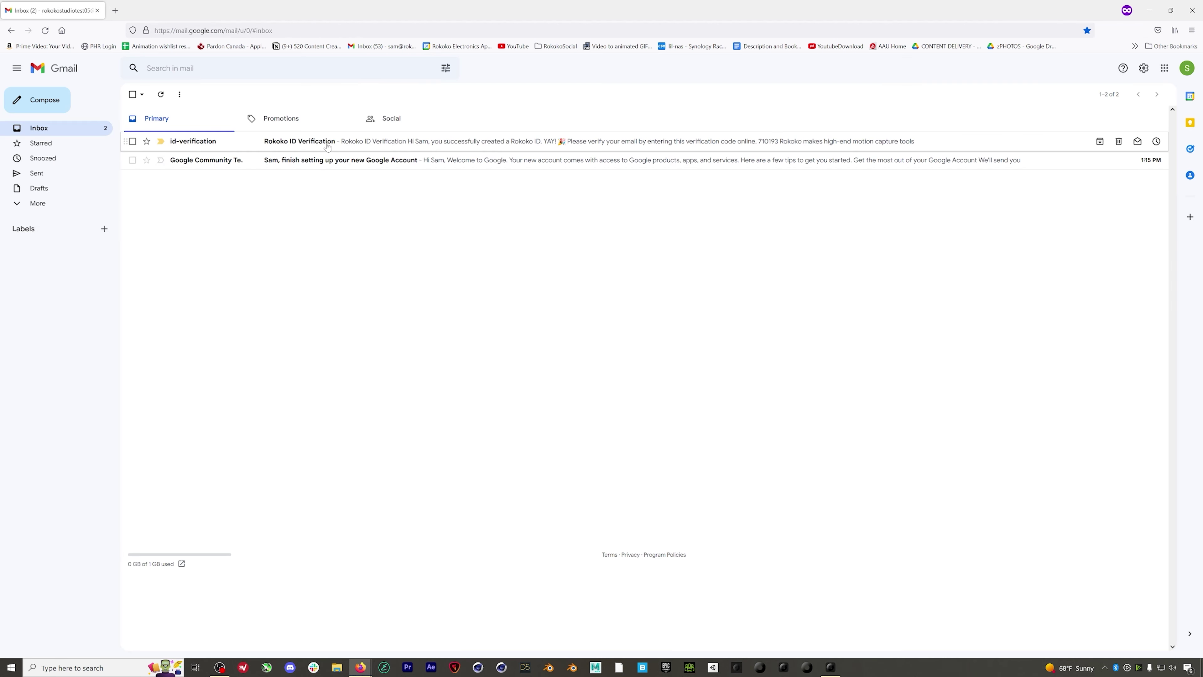
{"action": "left_click", "coordinate": [356, 147]}
{"action": "double_click", "coordinate": [658, 317]}
{"action": "key", "text": "ctrl+c"}
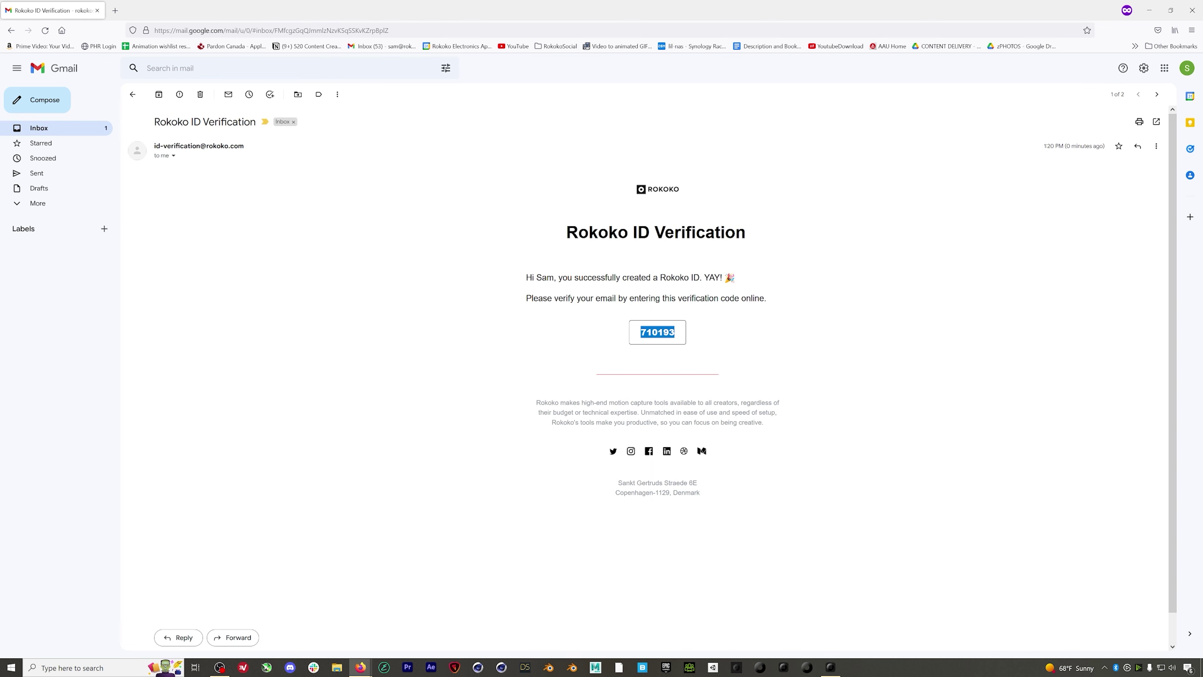
{"action": "key", "text": "alt+Tab"}
{"action": "key", "text": "ctrl+v"}
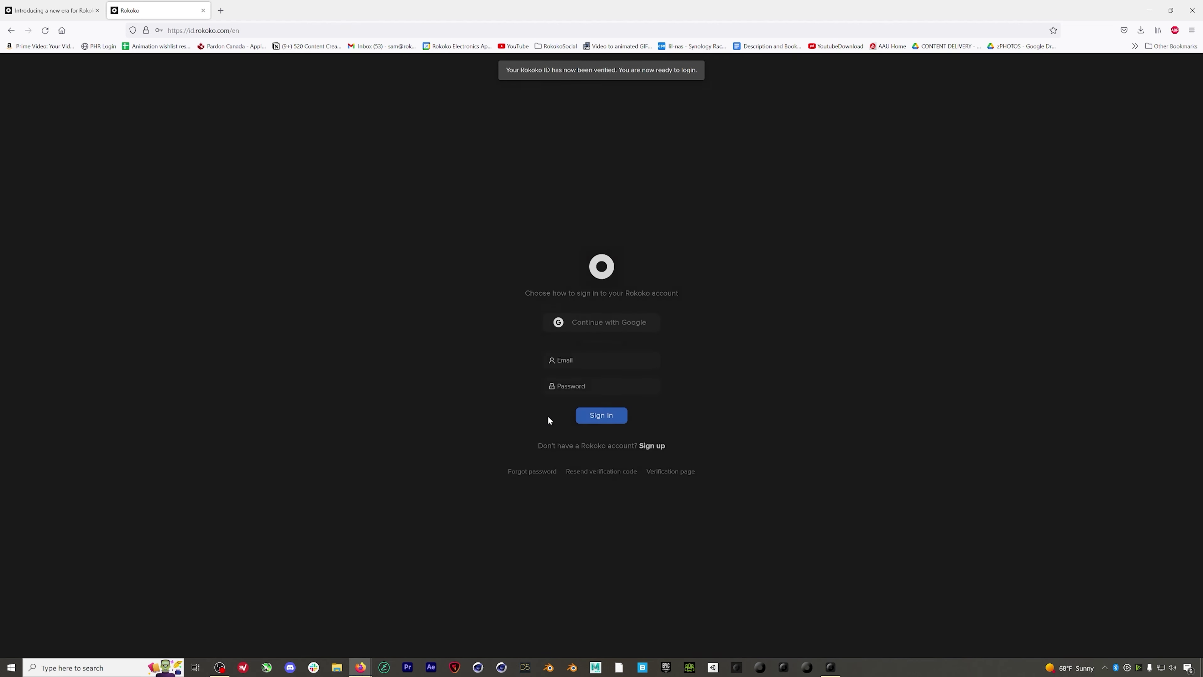
- Sign in with the account email and password, then view the team's details page
{"action": "left_click", "coordinate": [596, 360]}
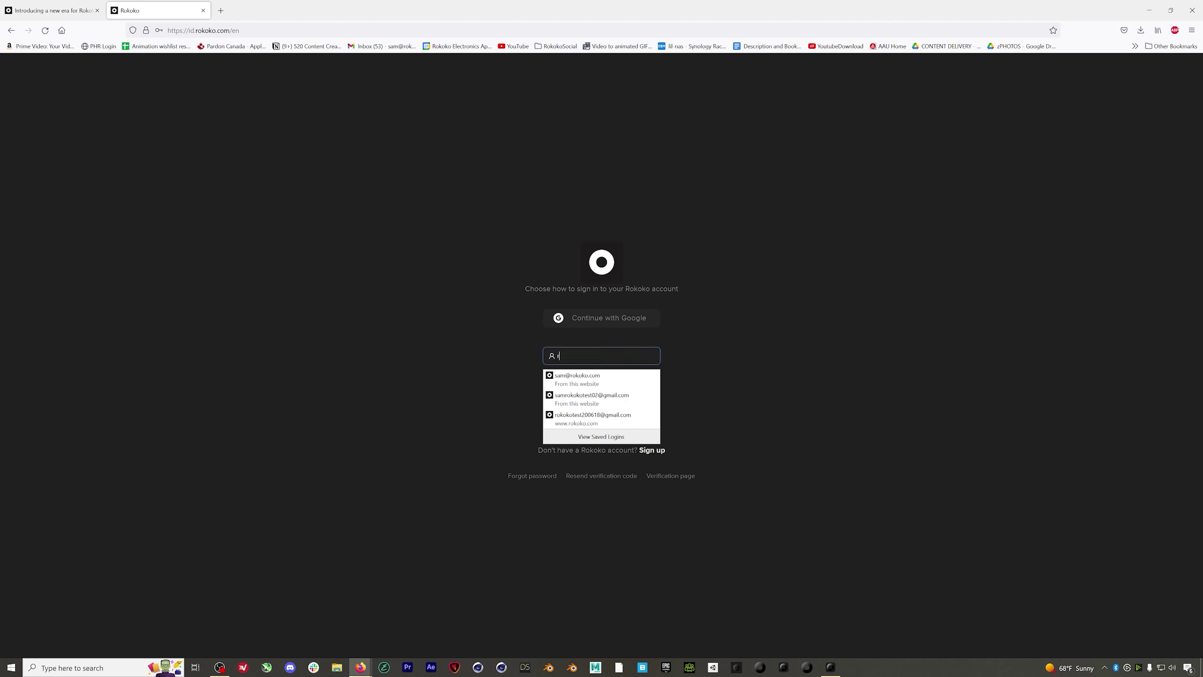
{"action": "key", "text": "Tab"}
{"action": "type", "text": "••••••••••••"}
{"action": "left_click", "coordinate": [611, 416]}
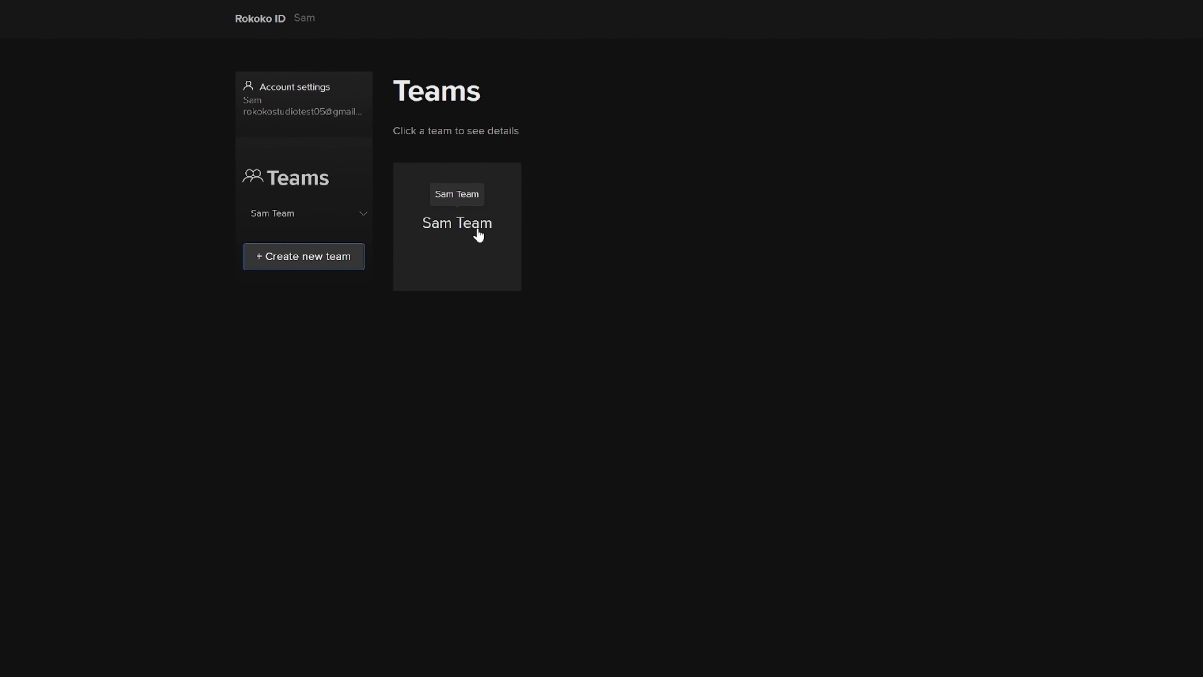
{"action": "left_click", "coordinate": [479, 235]}
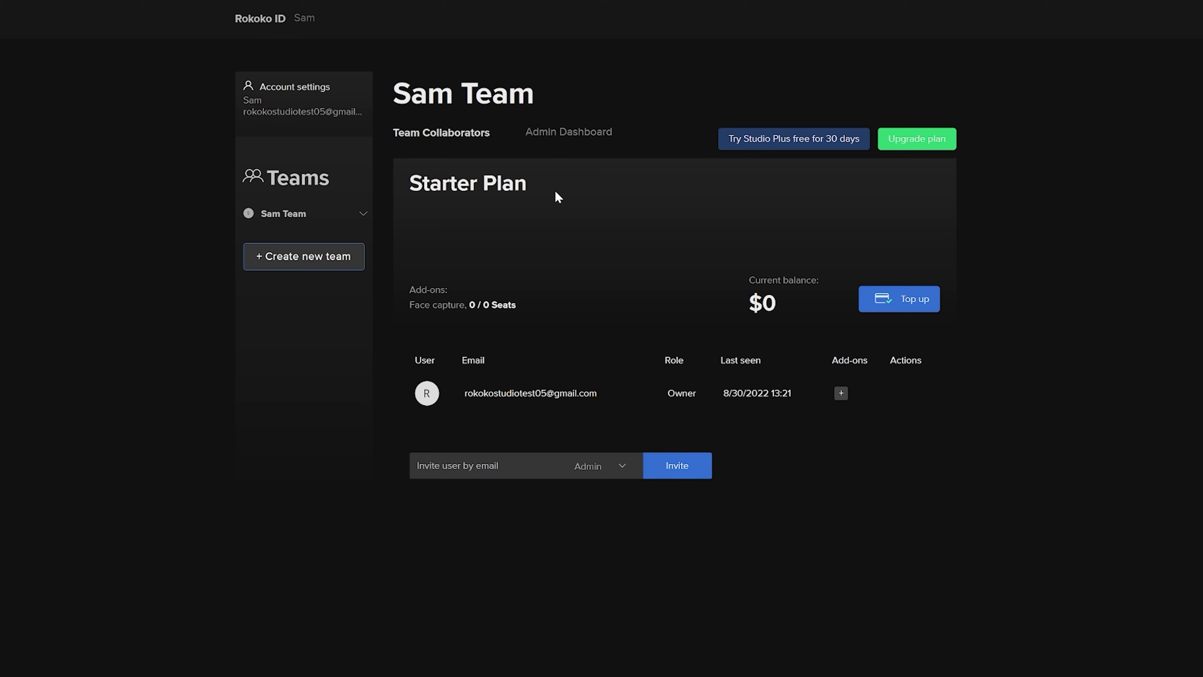
{"action": "left_click", "coordinate": [905, 143]}
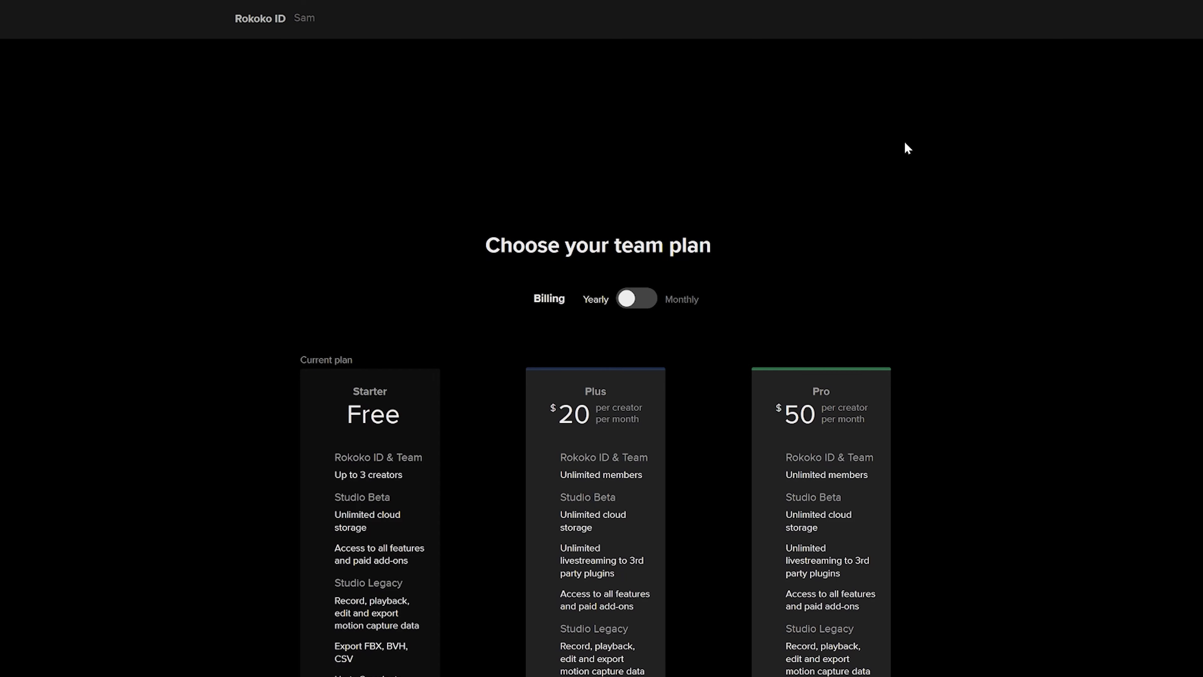
{"action": "scroll", "coordinate": [899, 294], "scroll_direction": "down", "scroll_amount": 5}
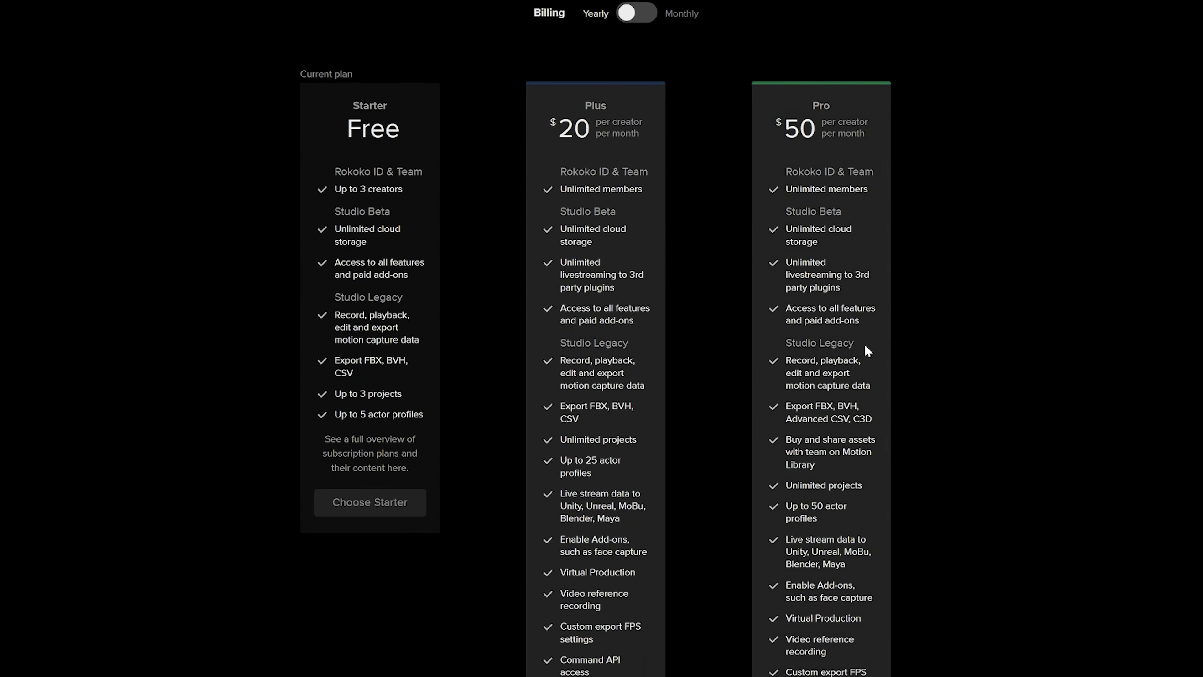
{"action": "left_click_drag", "start_coordinate": [556, 259], "coordinate": [625, 288]}
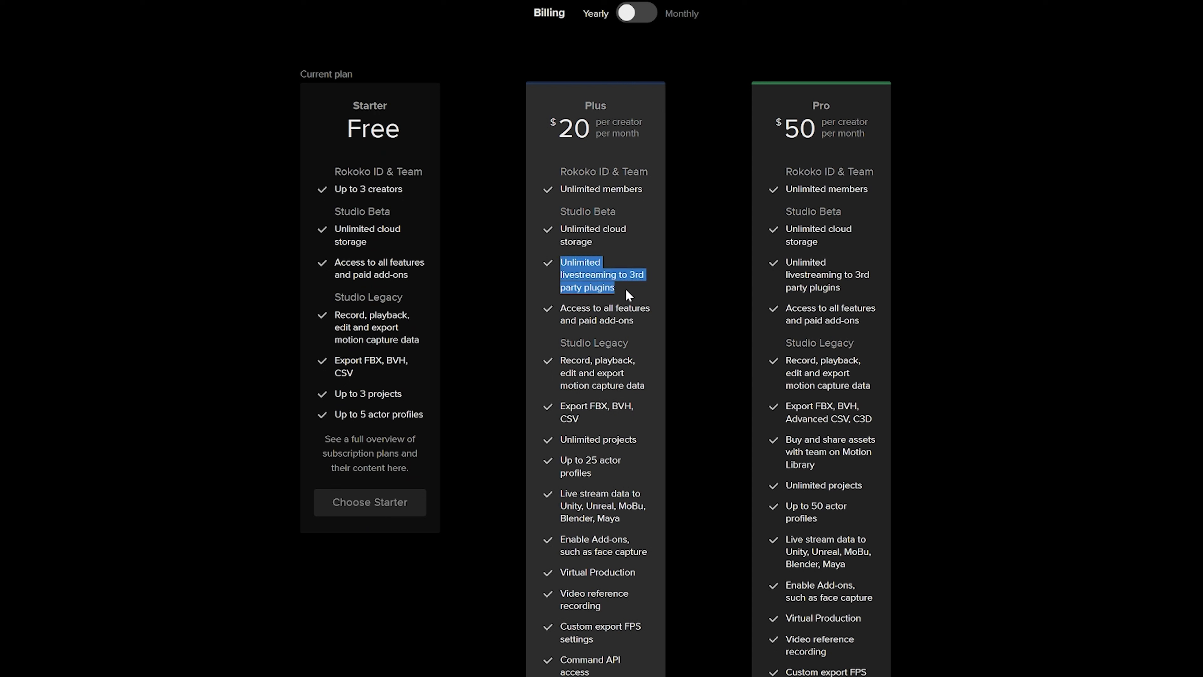
{"action": "left_click", "coordinate": [626, 288]}
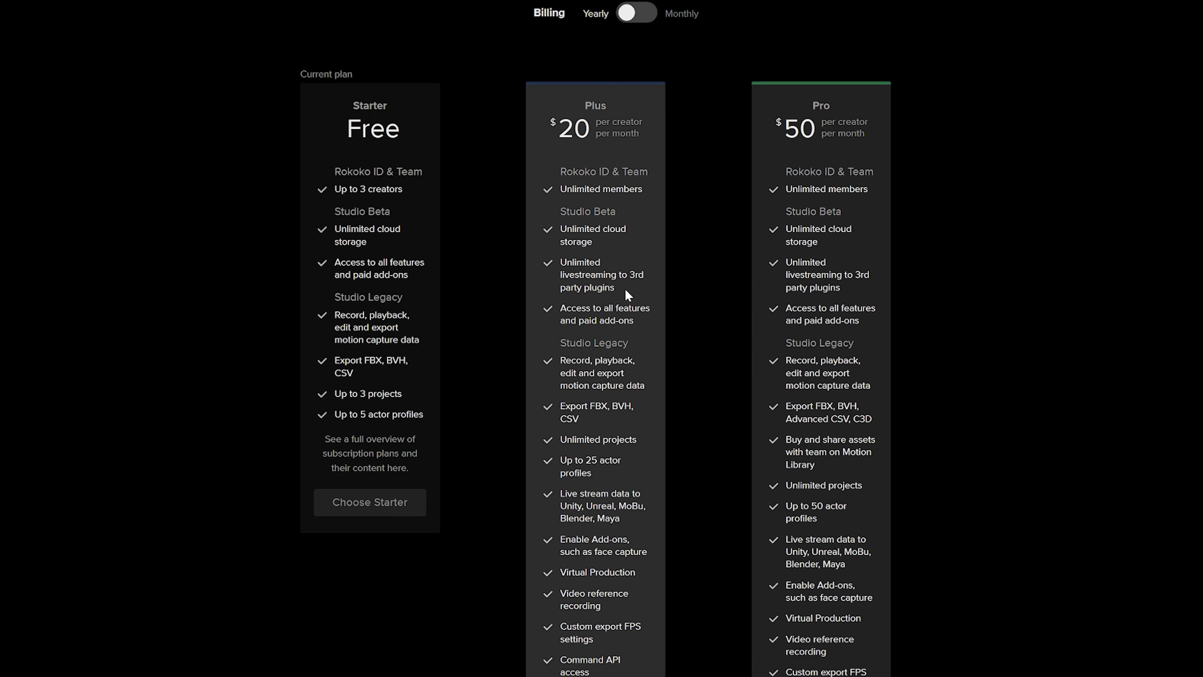
{"action": "scroll", "coordinate": [625, 291], "scroll_direction": "up", "scroll_amount": 5}
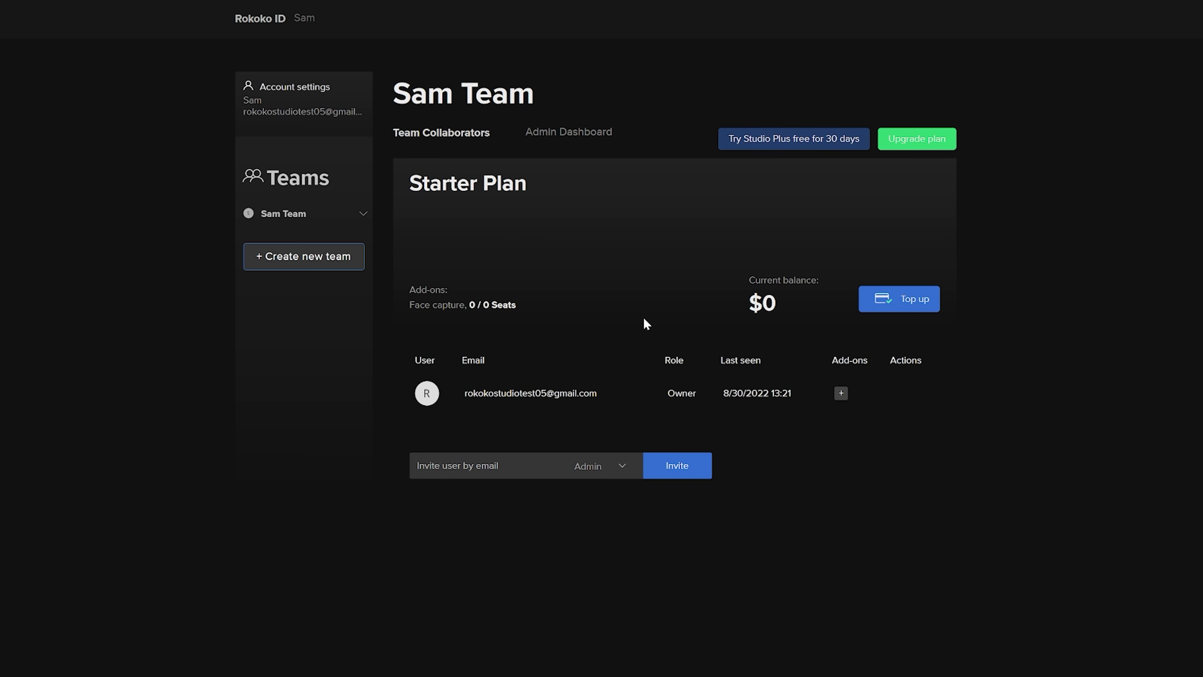
- Add Face Capture as an add-on for the team owner
{"action": "left_click", "coordinate": [843, 399]}
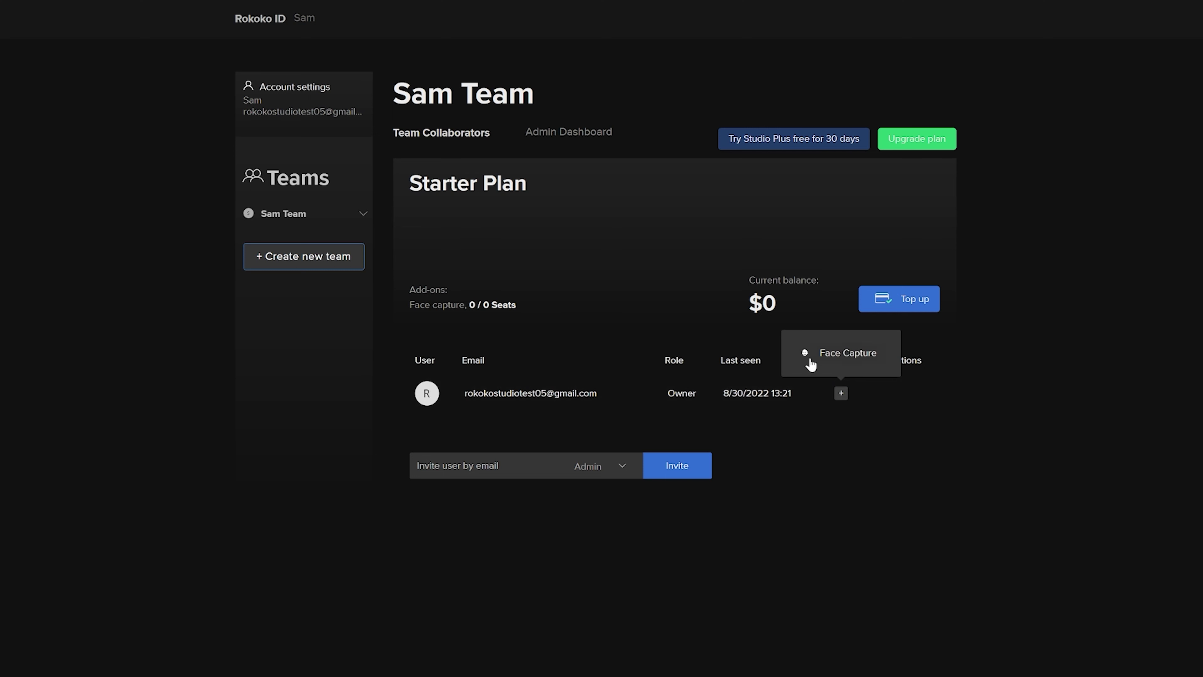
{"action": "left_click", "coordinate": [831, 360]}
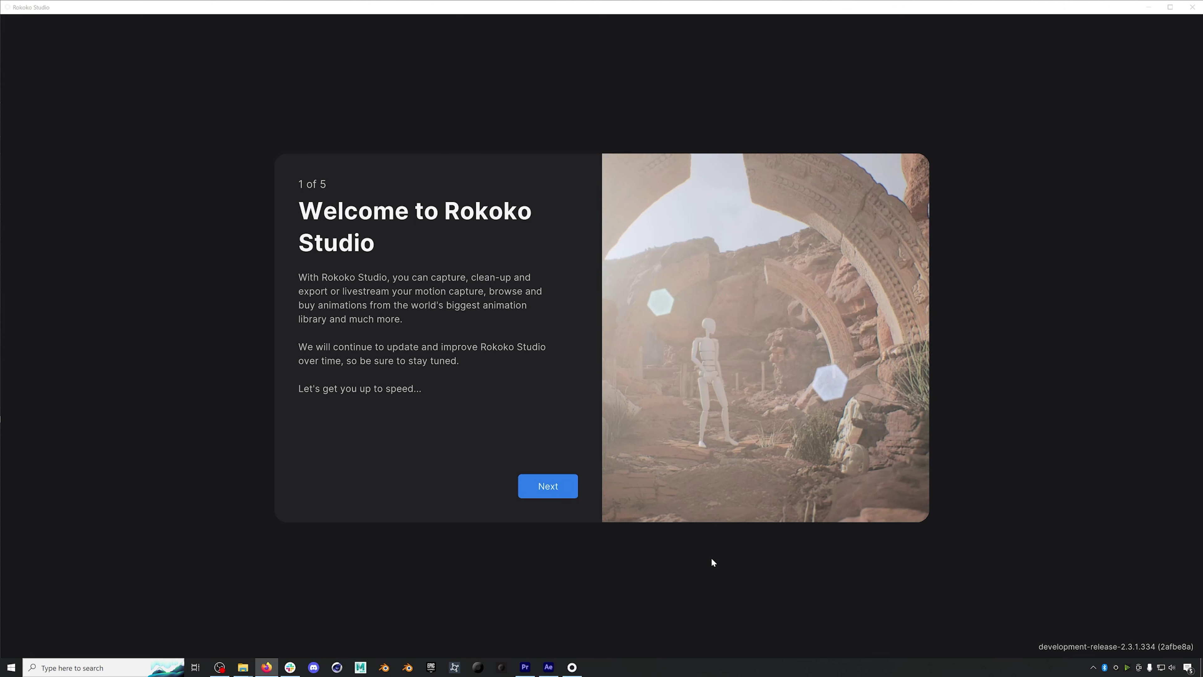
- Step through the devices, motion data, community and getting-started pages, then choose Start creating
{"action": "left_click", "coordinate": [544, 485]}
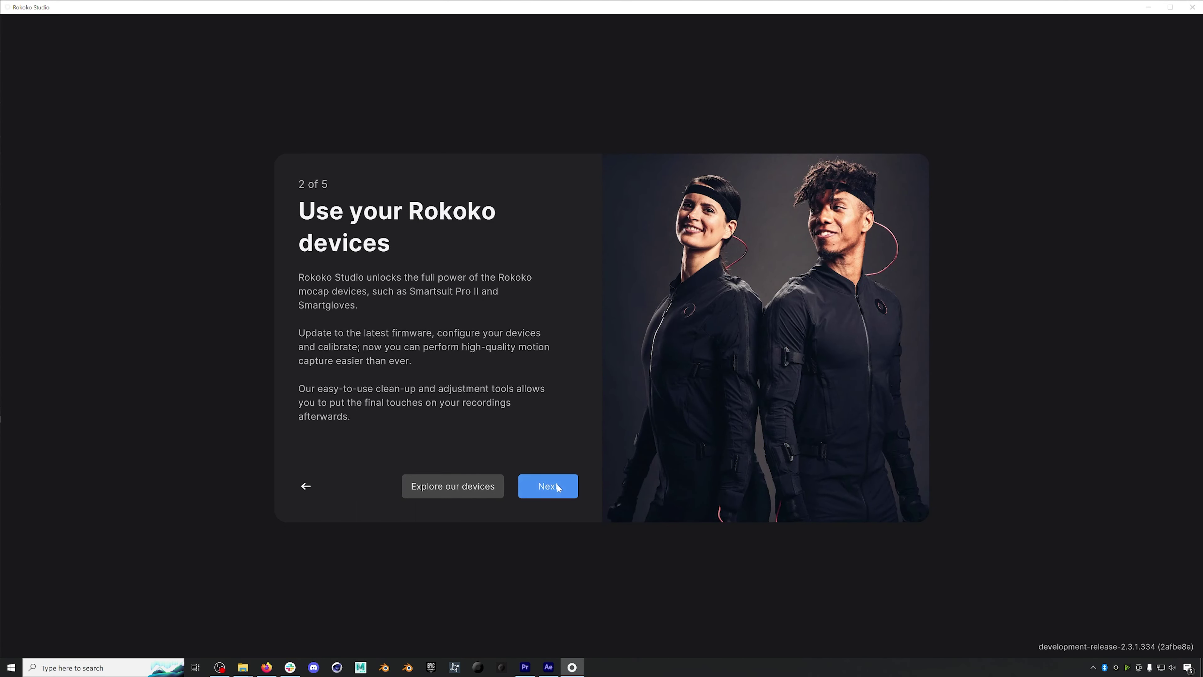
{"action": "left_click", "coordinate": [559, 487]}
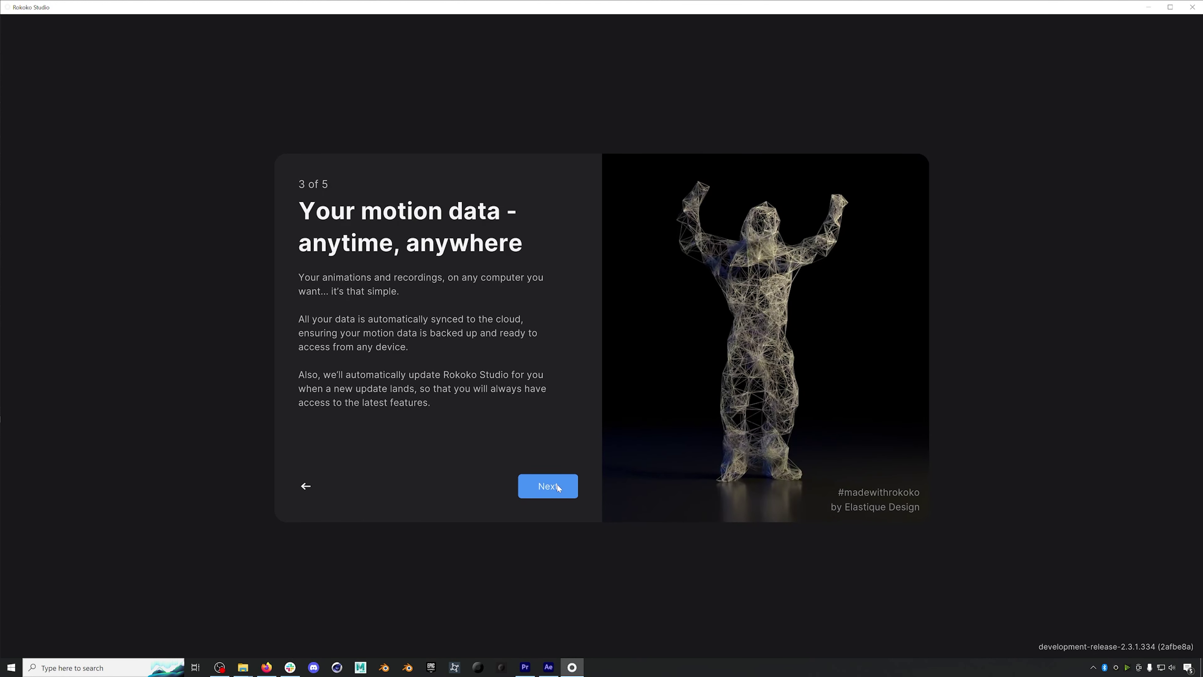
{"action": "left_click", "coordinate": [558, 486]}
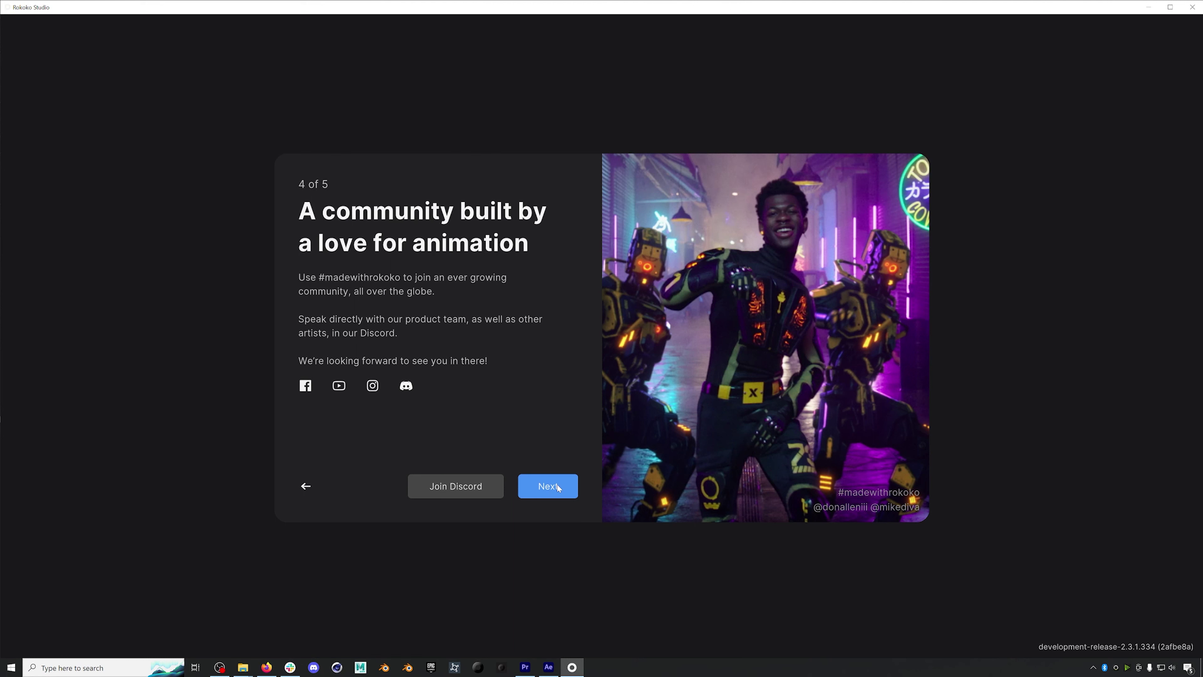
{"action": "left_click", "coordinate": [557, 486]}
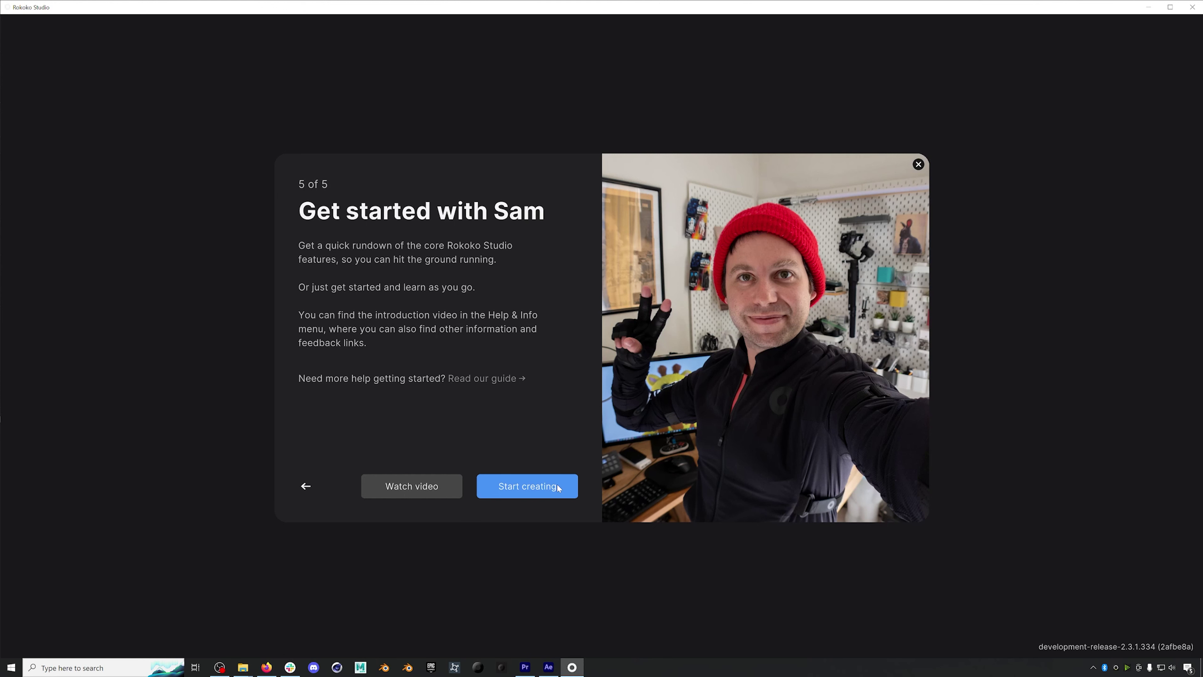
{"action": "left_click", "coordinate": [557, 486]}
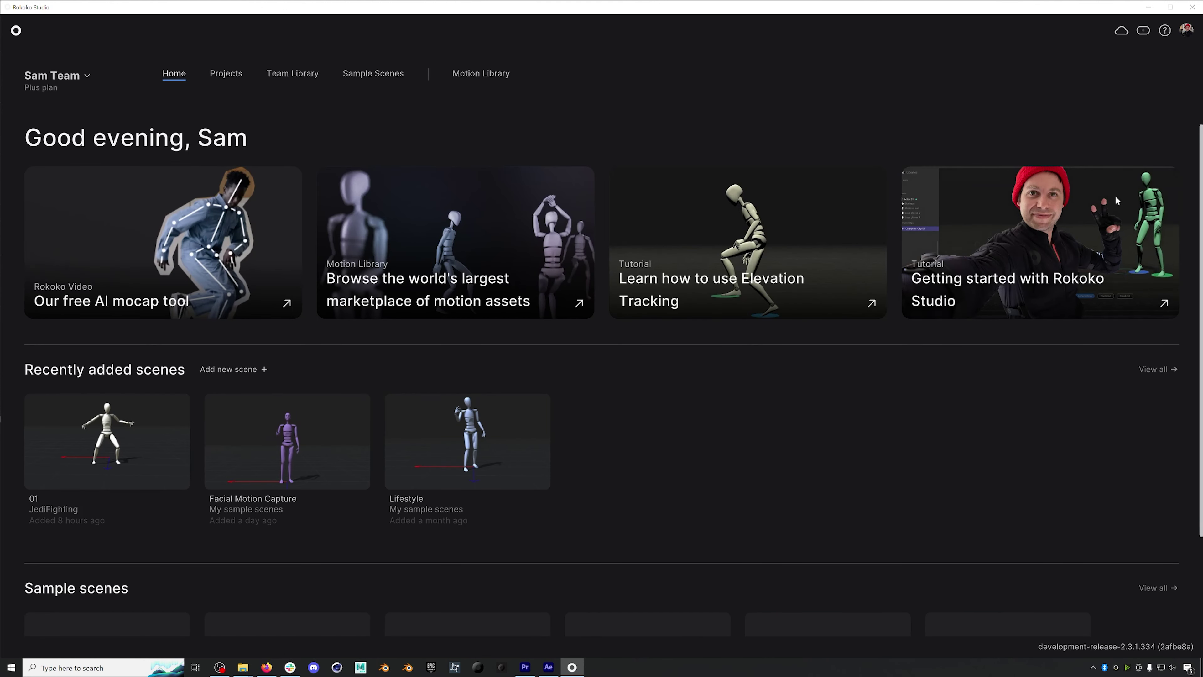
- Set the UI scale to 1.03 in Studio settings
{"action": "left_click", "coordinate": [1186, 33]}
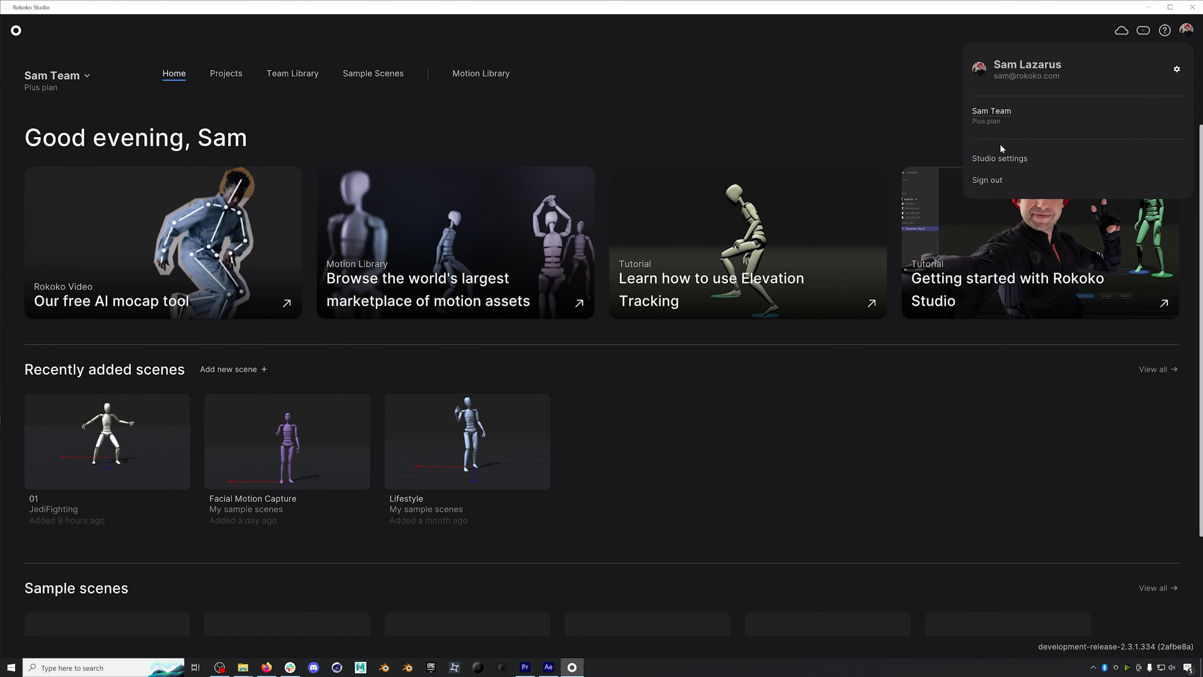
{"action": "left_click", "coordinate": [990, 159]}
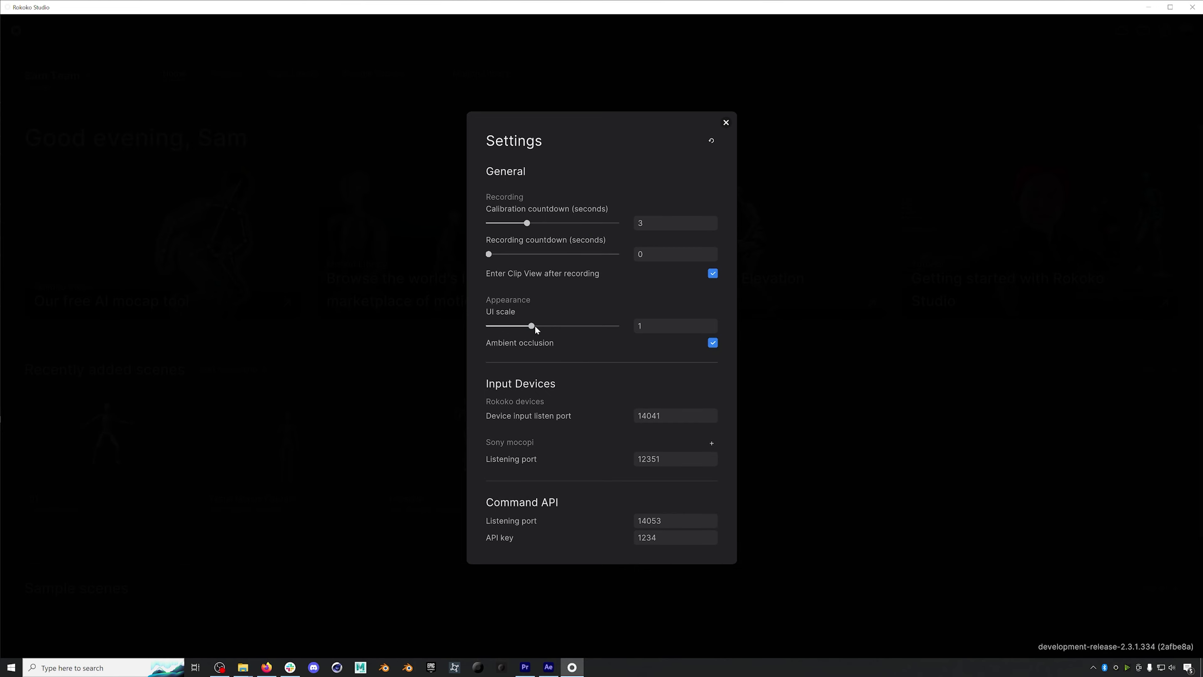
{"action": "left_click_drag", "start_coordinate": [535, 326], "coordinate": [531, 334]}
{"action": "left_click", "coordinate": [726, 123]}
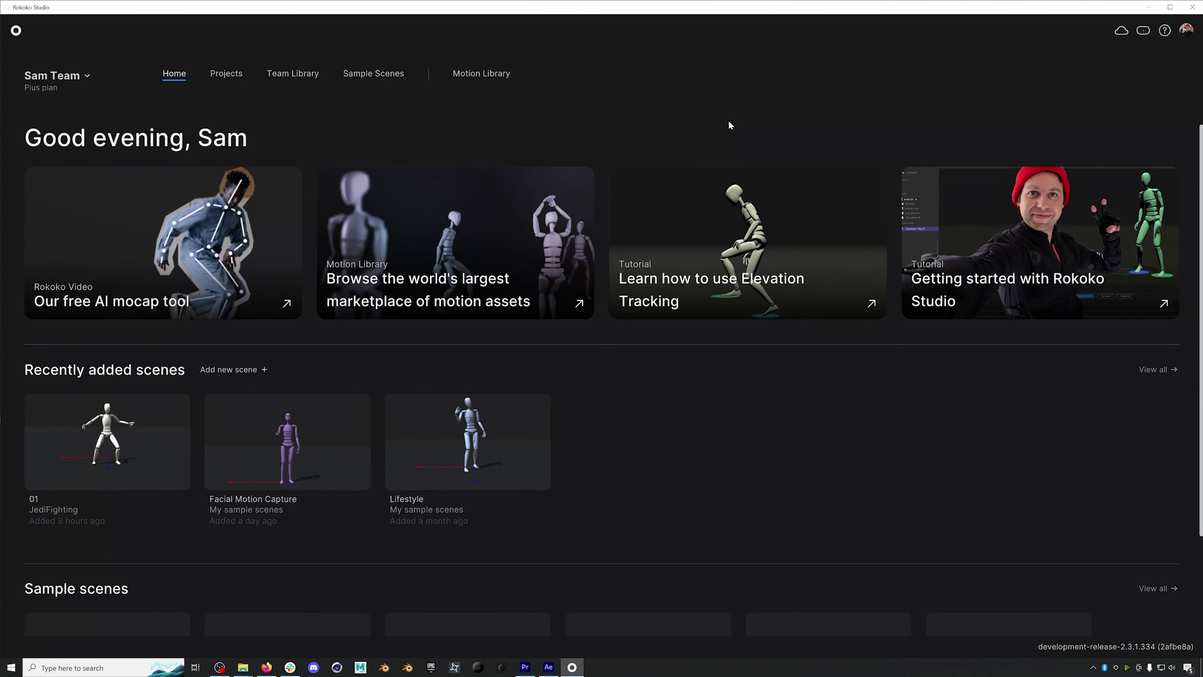
- Check the help and info menu, device manager and cloud sync status, then go to the Motion Library
{"action": "left_click", "coordinate": [1163, 33]}
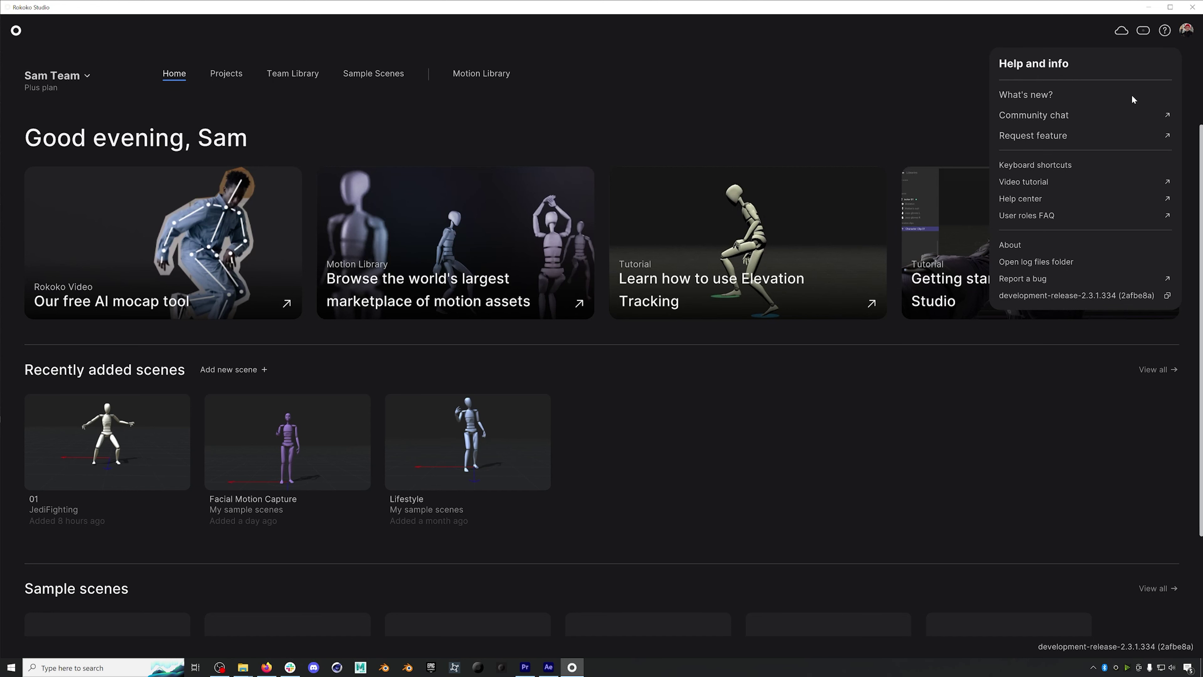
{"action": "left_click", "coordinate": [1141, 34]}
{"action": "left_click", "coordinate": [1142, 35]}
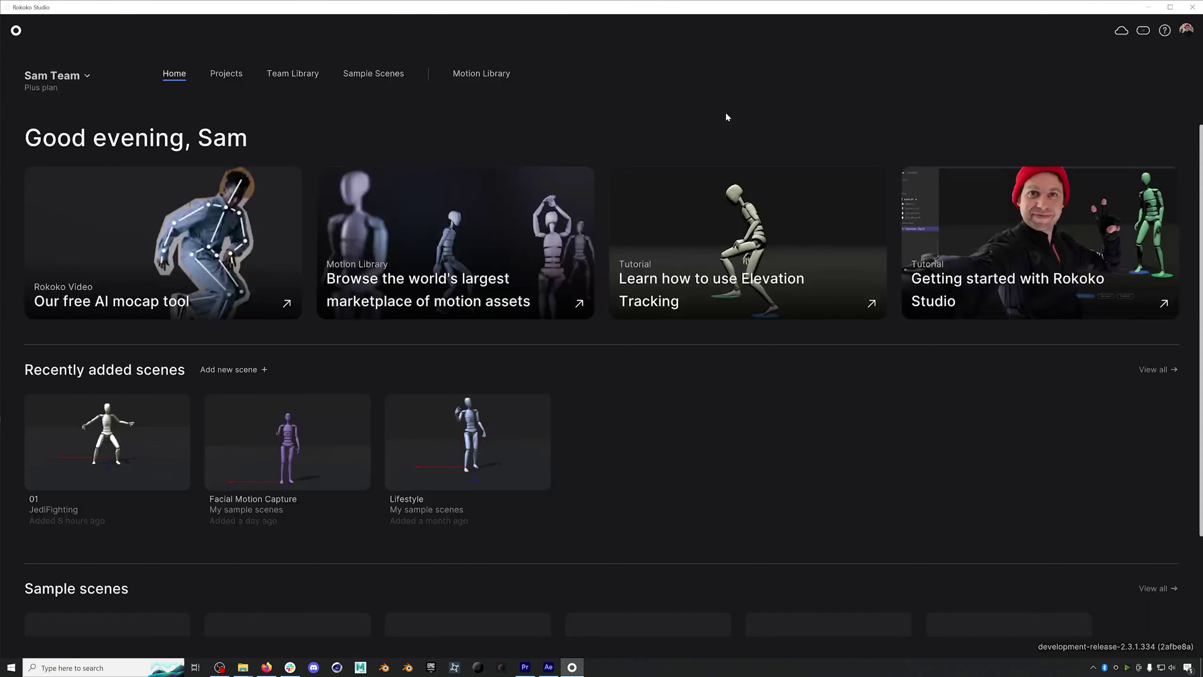
{"action": "left_click", "coordinate": [1120, 30]}
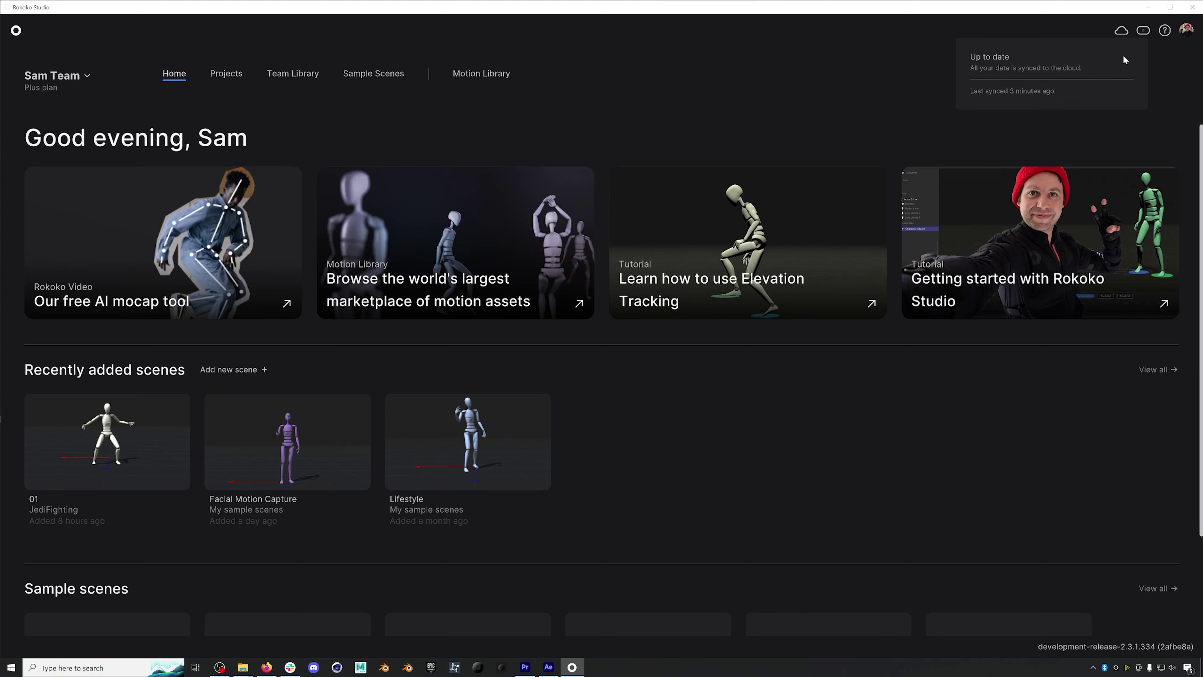
{"action": "left_click", "coordinate": [1122, 33]}
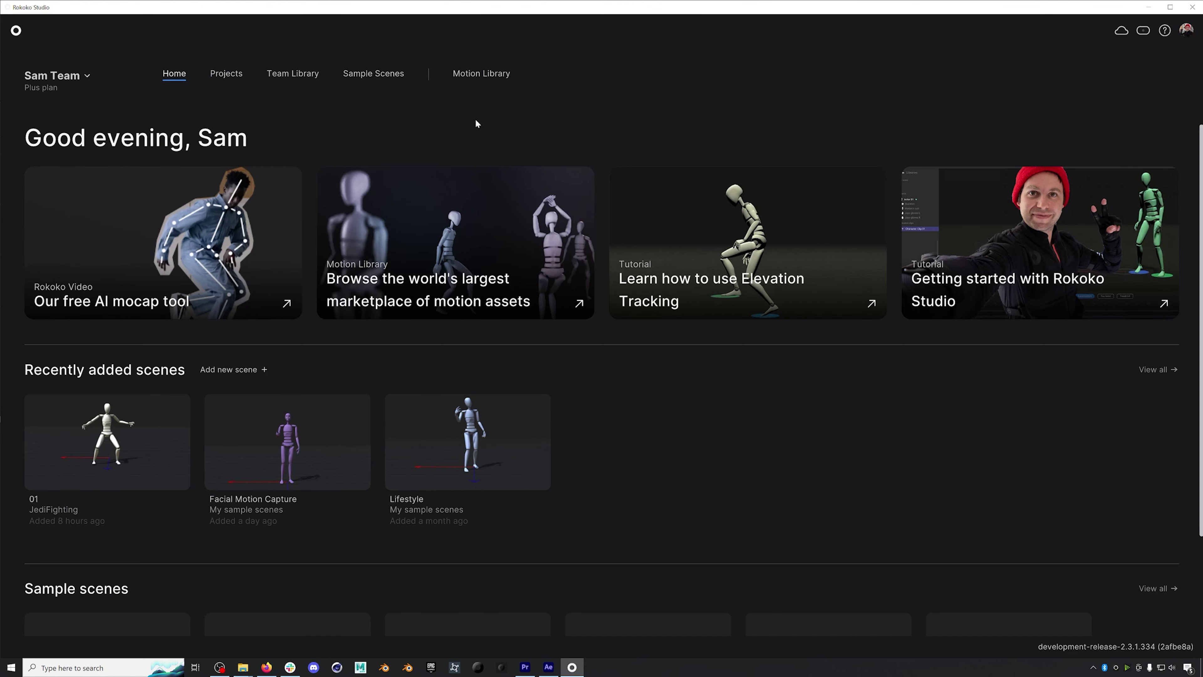
{"action": "left_click", "coordinate": [497, 76]}
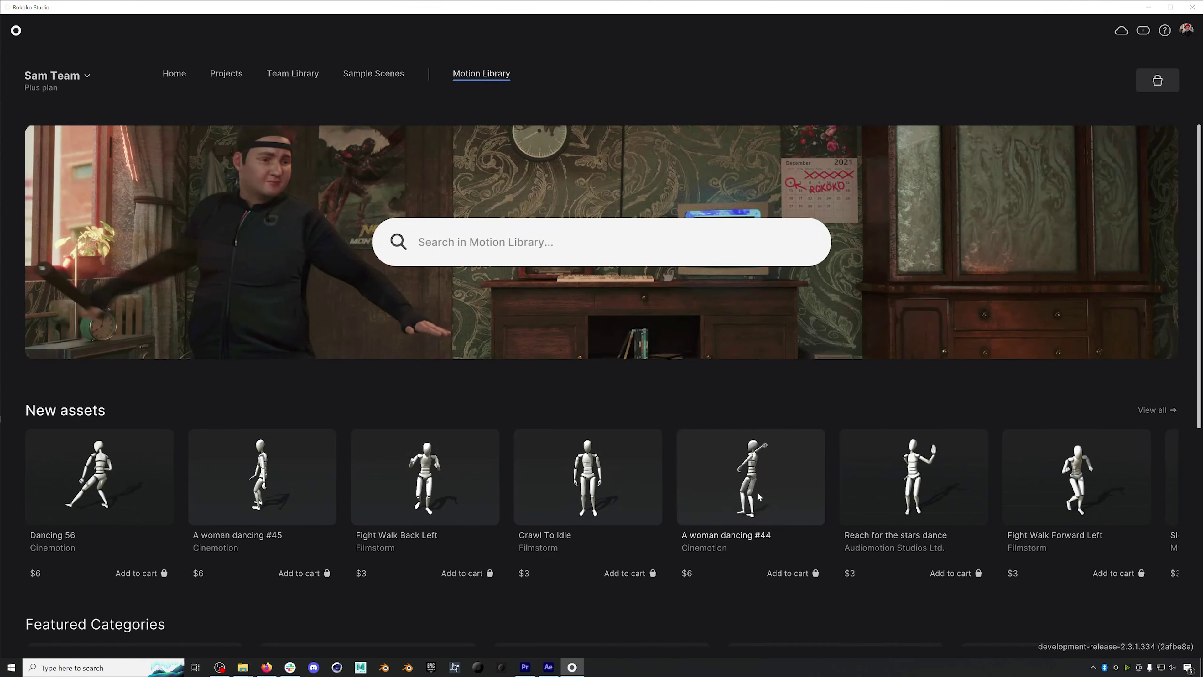
- View all new assets and filter them to Price: Free
{"action": "left_click", "coordinate": [1153, 410]}
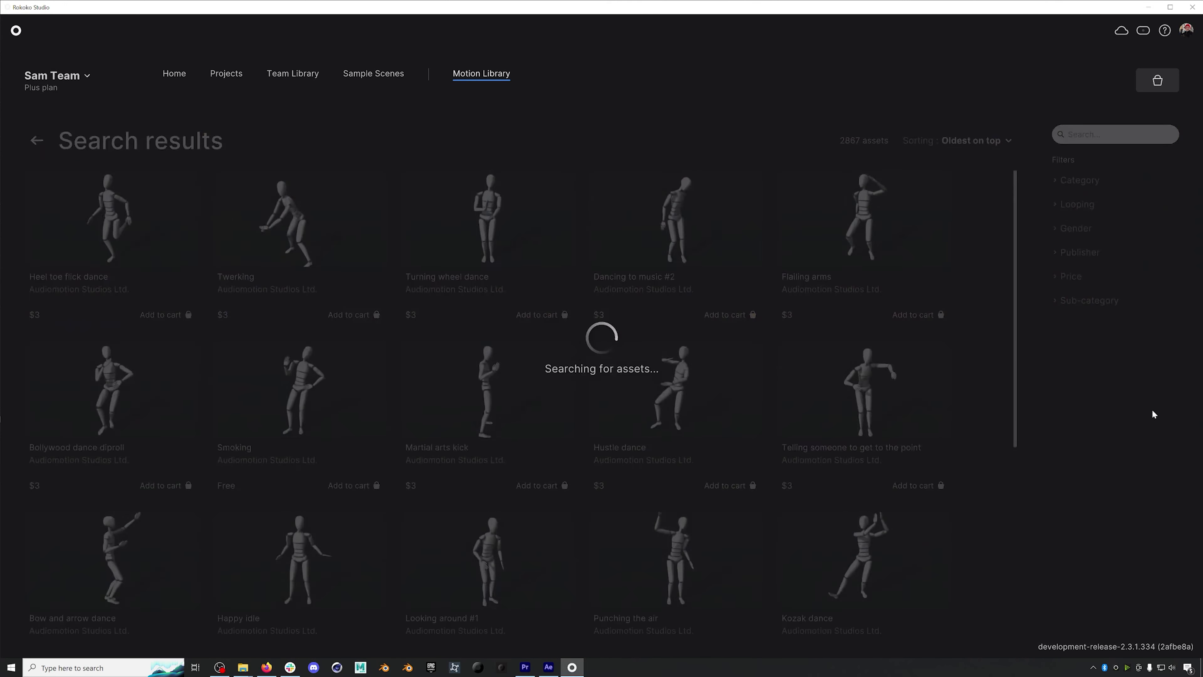
{"action": "left_click", "coordinate": [1070, 278]}
{"action": "left_click", "coordinate": [1062, 337]}
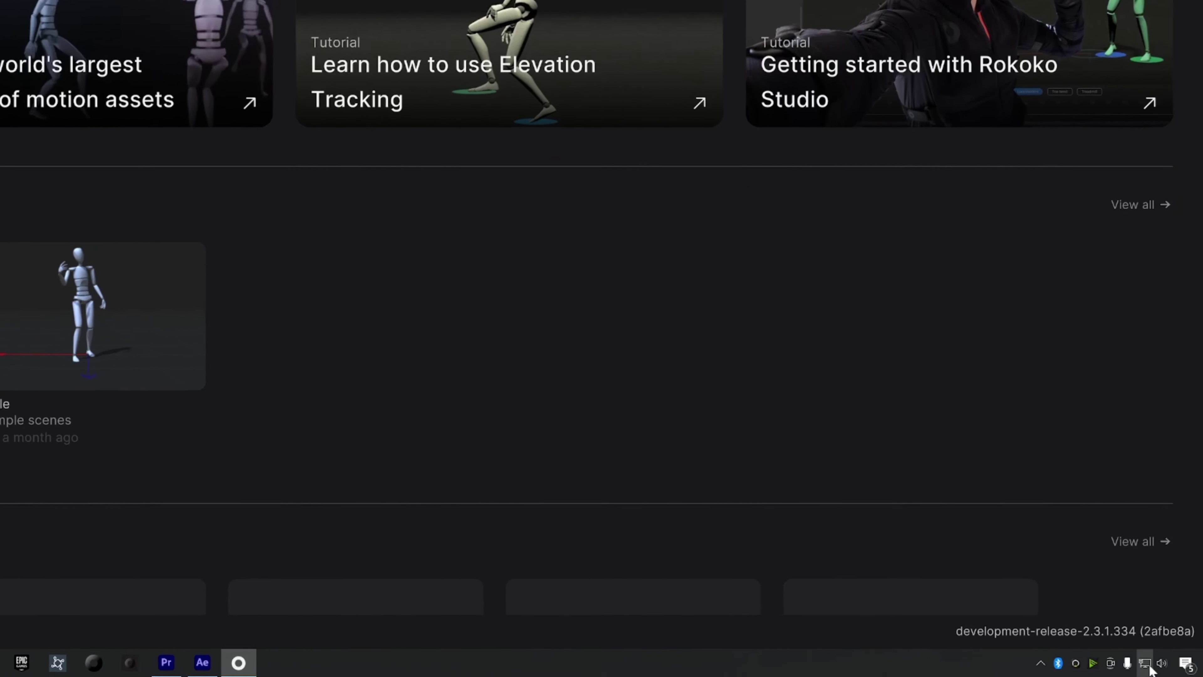
- Confirm in the system tray network list that the PC is on AlexWifi_5G
{"action": "left_click", "coordinate": [1162, 669]}
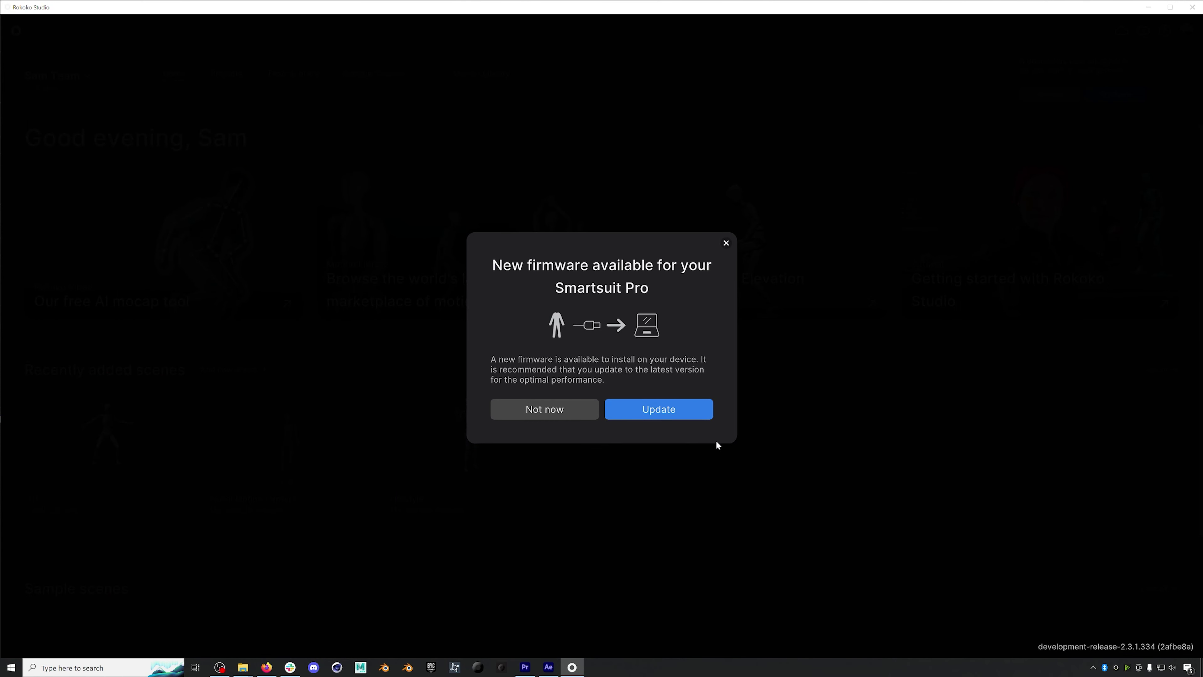
- Dismiss the new-firmware notice for the plugged-in Smartsuit Pro for now
{"action": "left_click", "coordinate": [726, 243]}
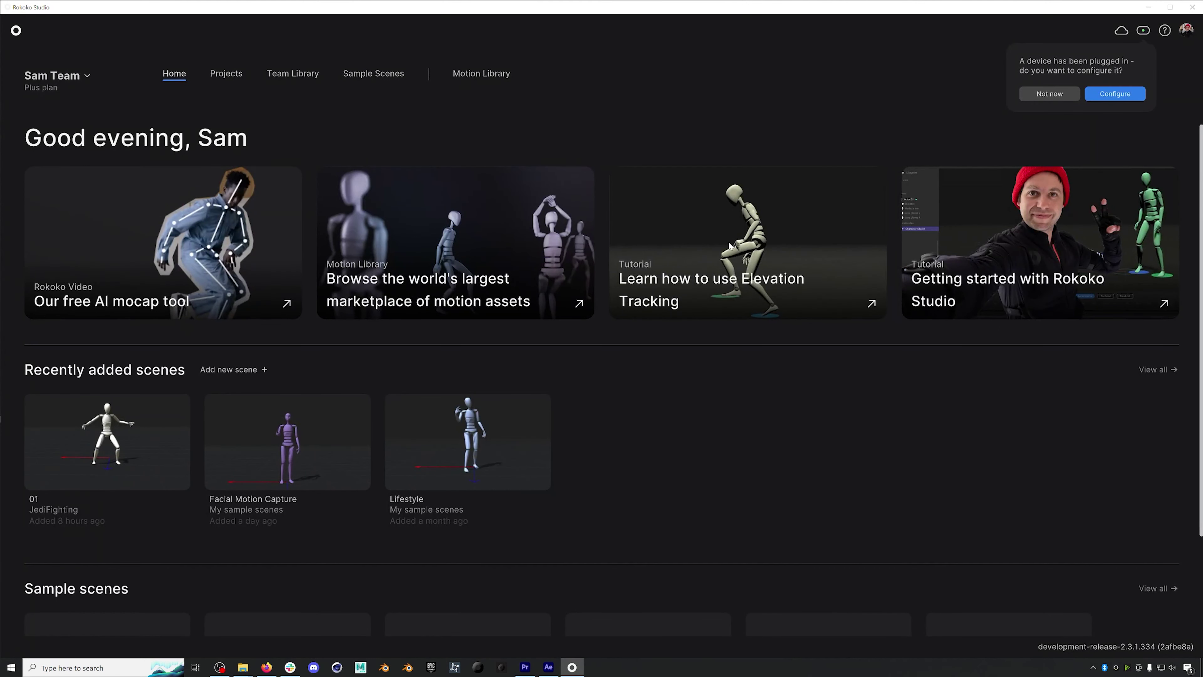
- Update the Smartsuit Pro firmware to version 2.7.2-r, then view the suit's device info
{"action": "left_click", "coordinate": [1123, 100]}
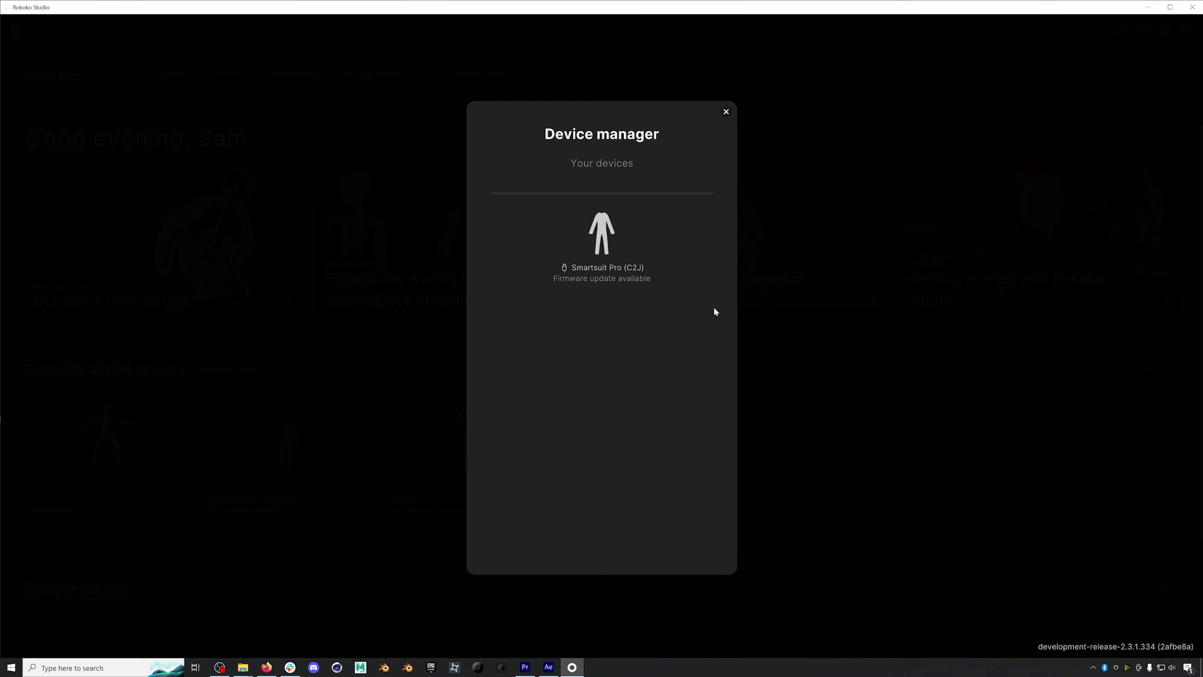
{"action": "left_click", "coordinate": [610, 232]}
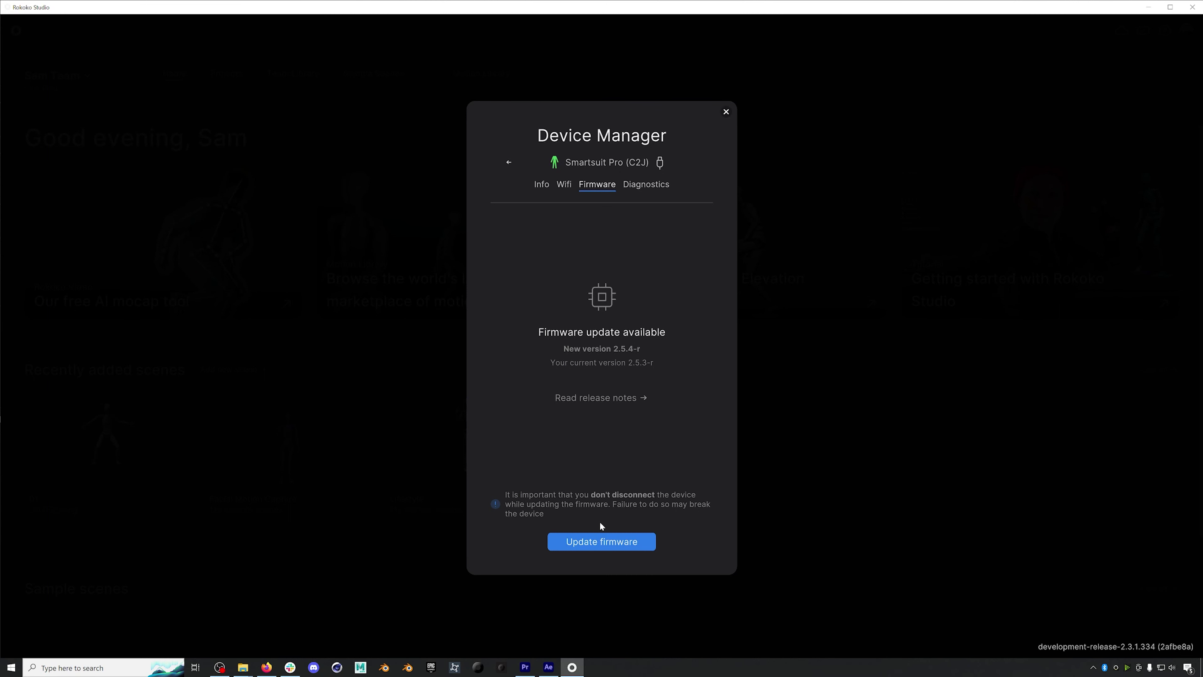
{"action": "left_click", "coordinate": [600, 538]}
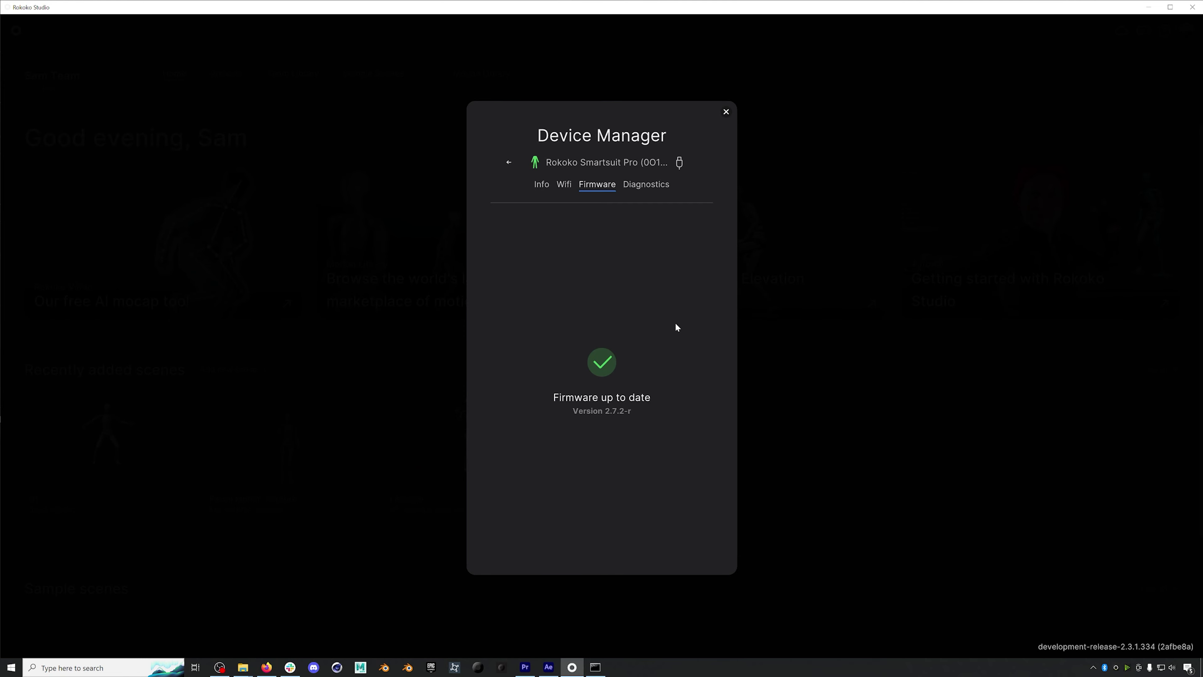
{"action": "left_click", "coordinate": [538, 188]}
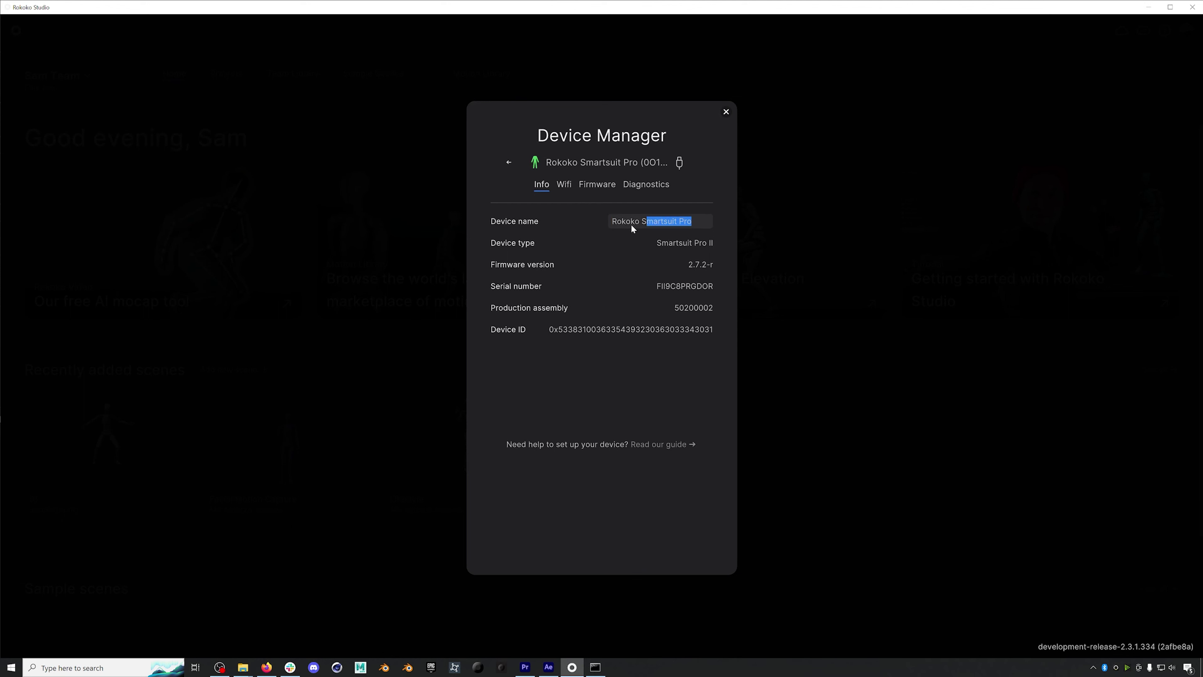
- Check the suit's device name and Wi-Fi tab, and confirm which Wi-Fi network the PC uses
{"action": "left_click", "coordinate": [657, 223]}
{"action": "left_click", "coordinate": [571, 183]}
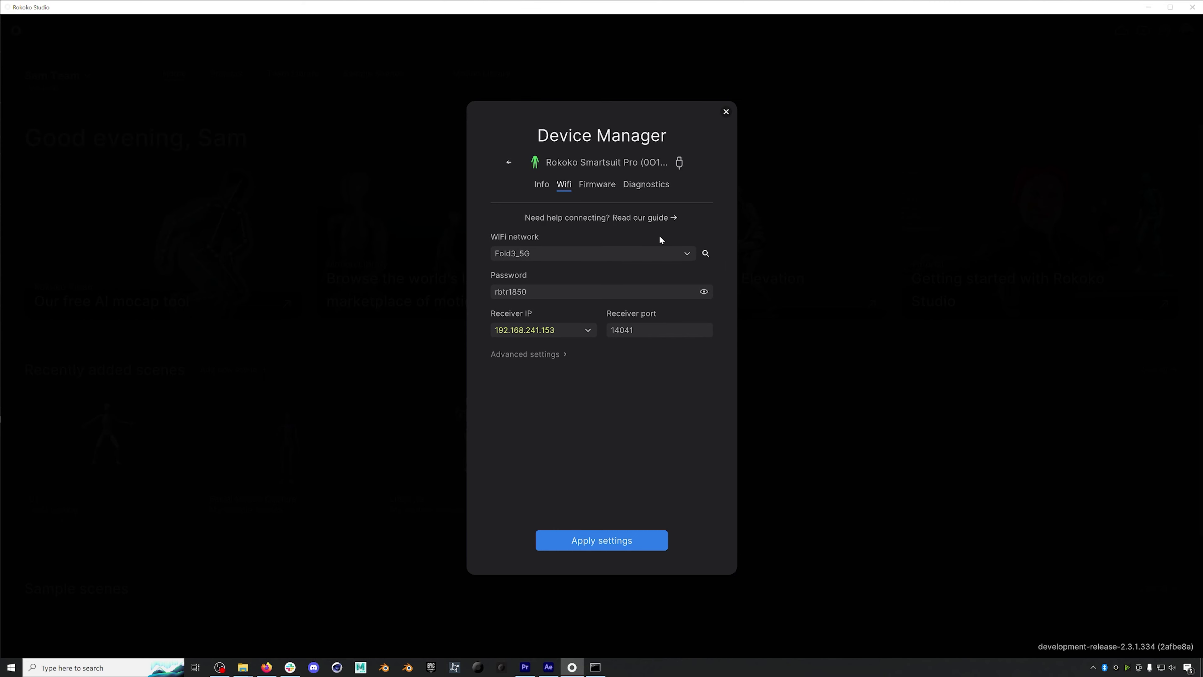
{"action": "left_click", "coordinate": [1160, 667]}
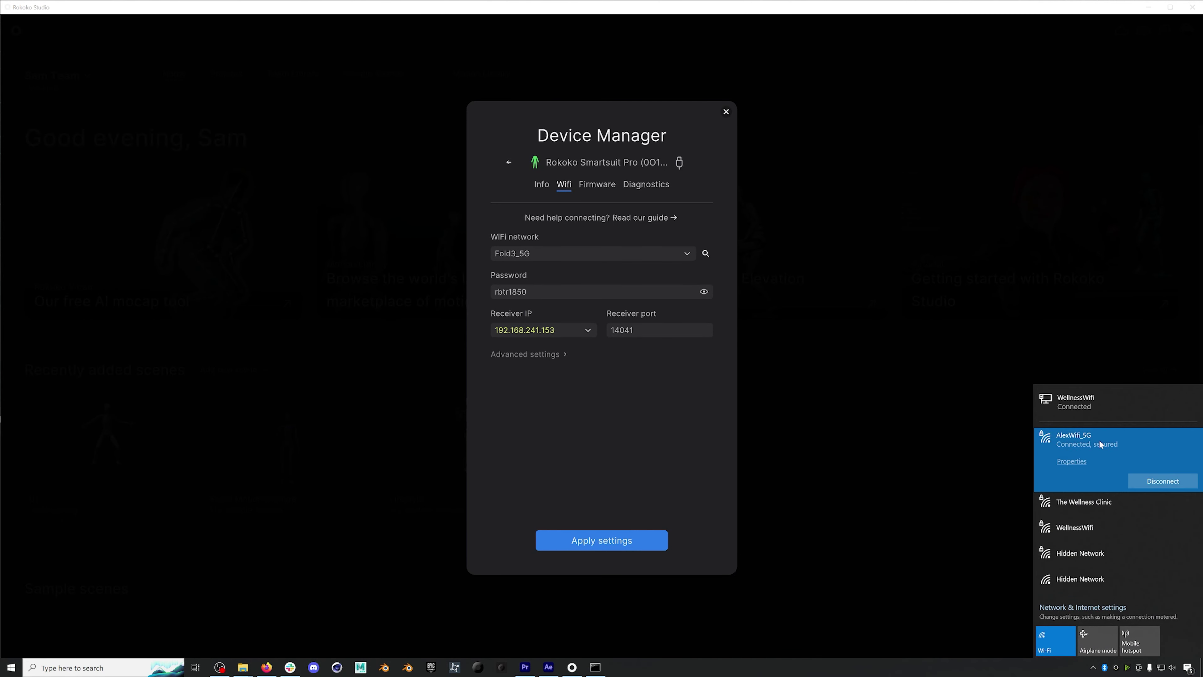
{"action": "left_click", "coordinate": [952, 488]}
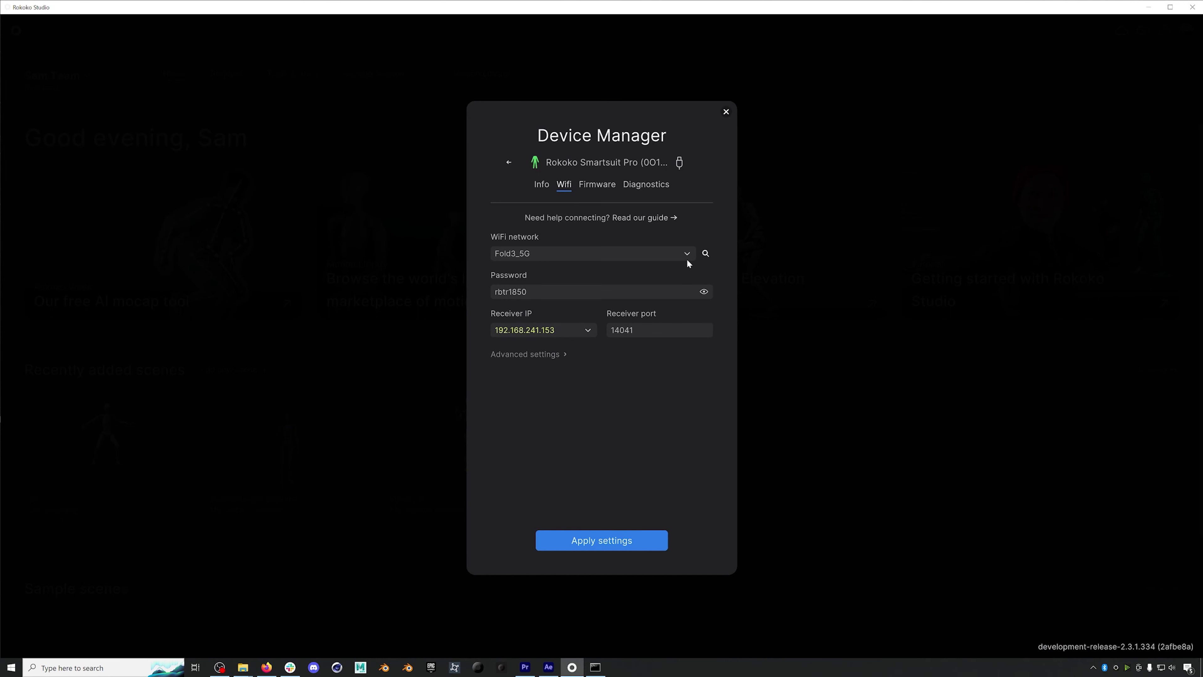
- Scan for networks, select AlexWifi_5G as the suit's network, and enter its password
{"action": "left_click", "coordinate": [705, 253]}
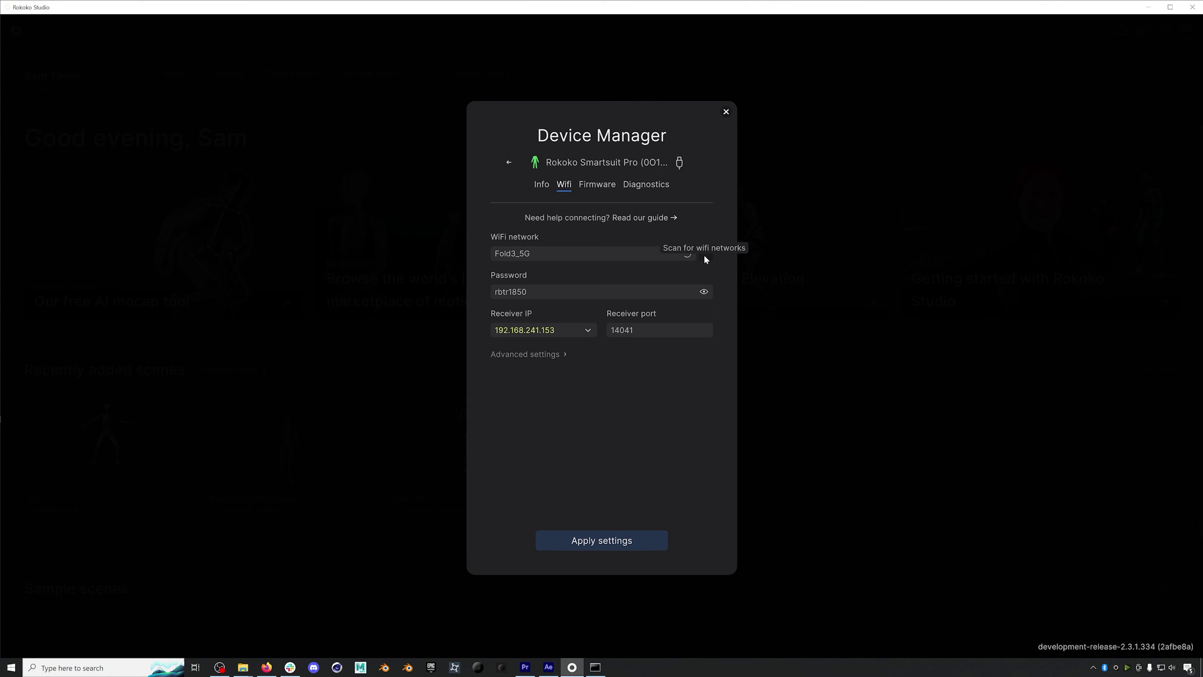
{"action": "left_click", "coordinate": [687, 255]}
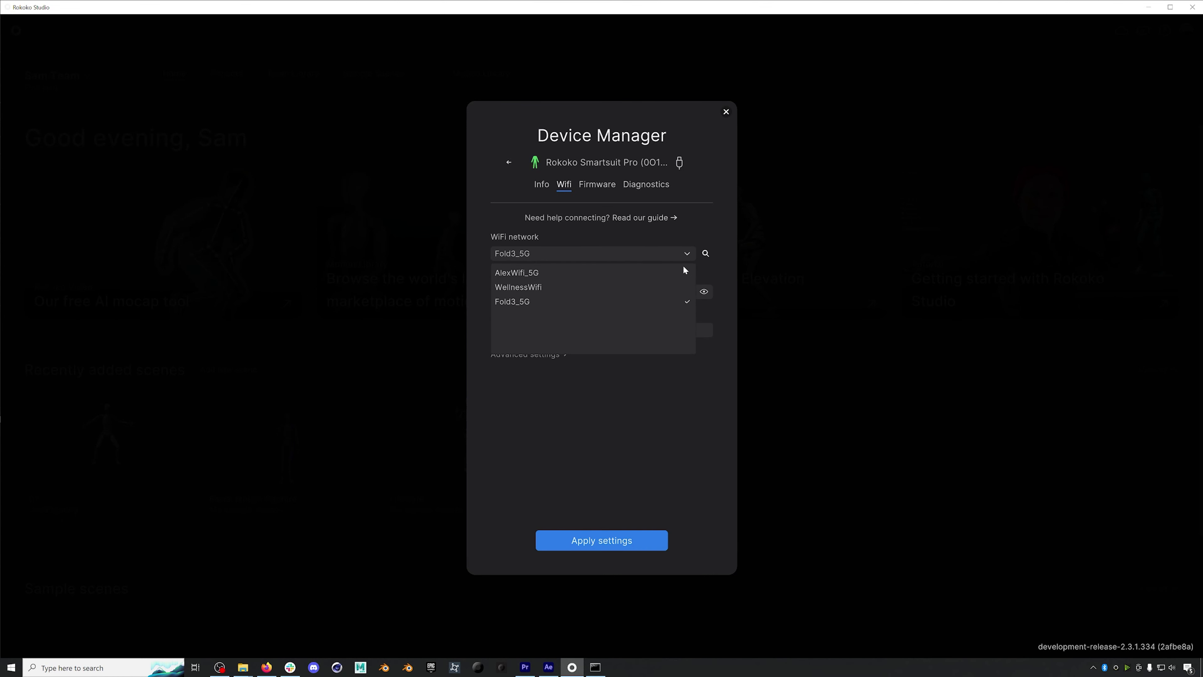
{"action": "left_click", "coordinate": [526, 278]}
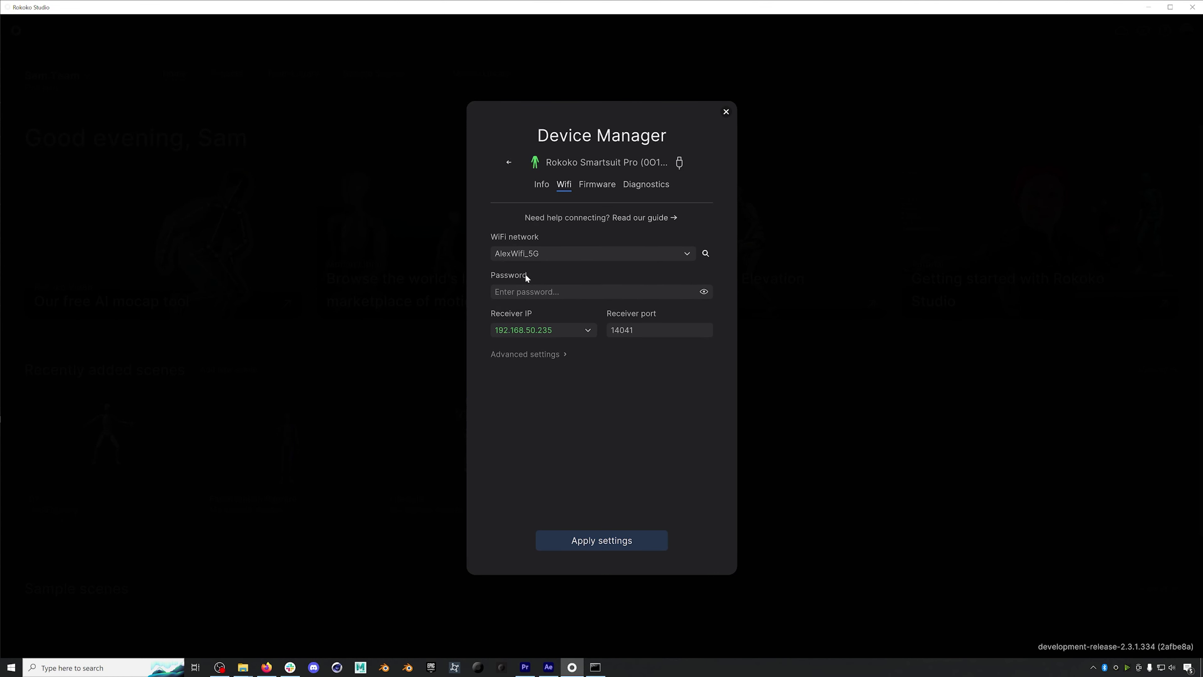
{"action": "left_click", "coordinate": [533, 292]}
{"action": "type", "text": "*****"}
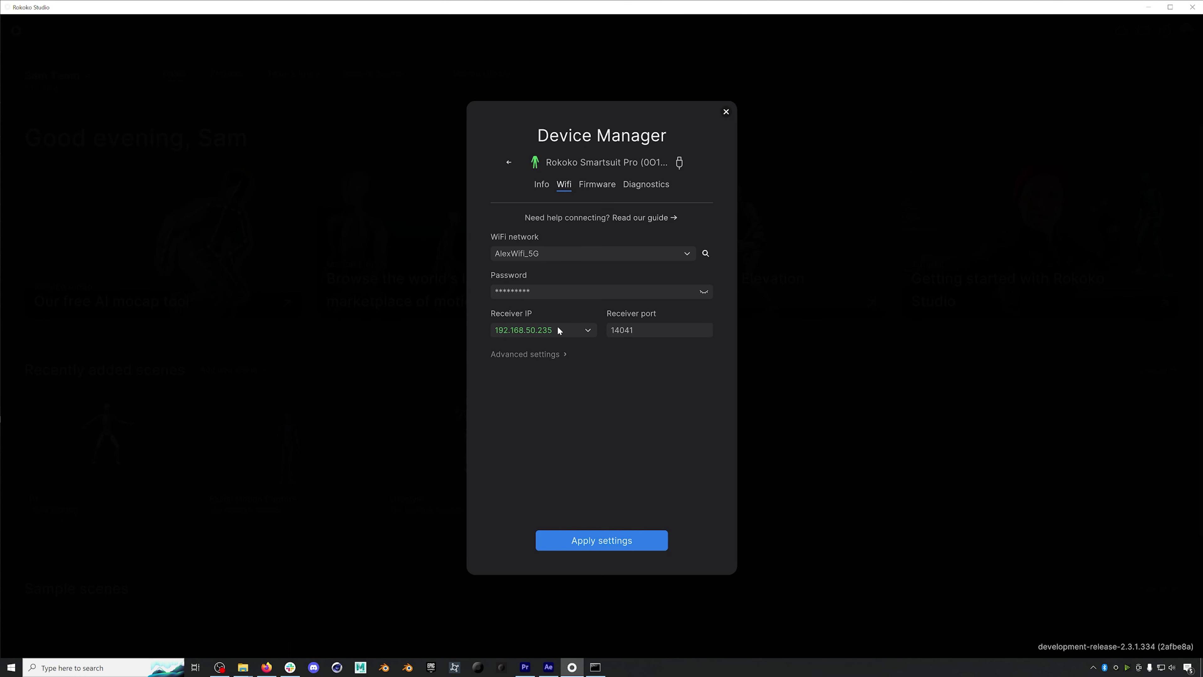
{"action": "left_click", "coordinate": [81, 668]}
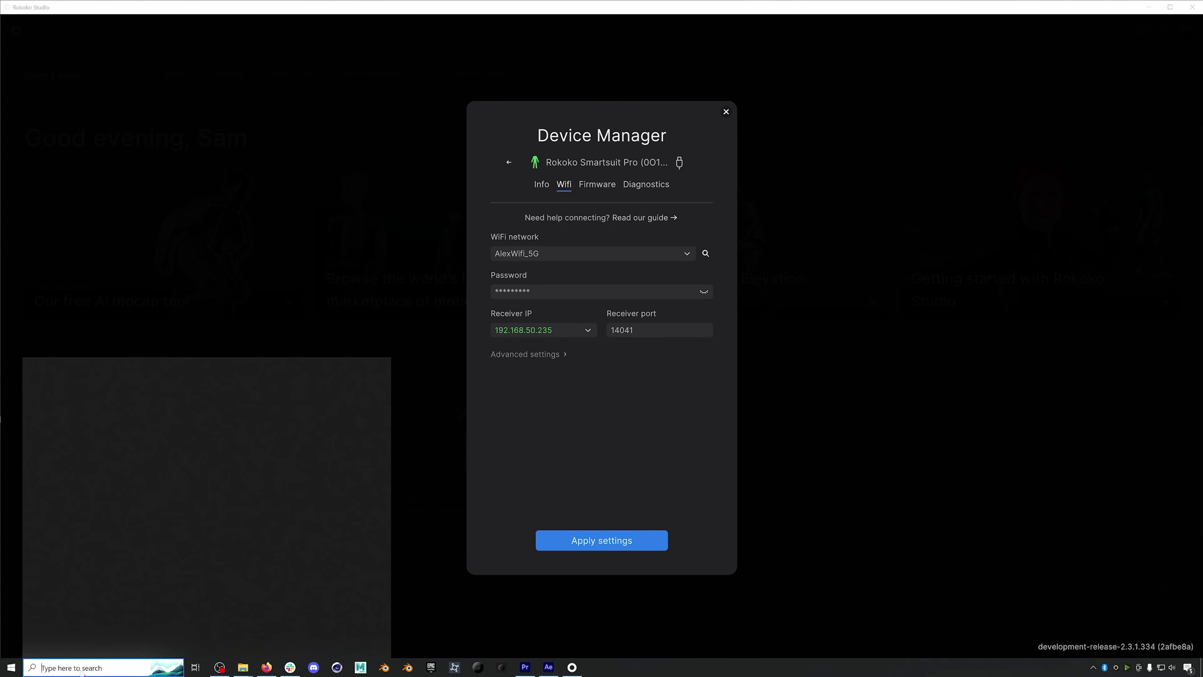
- Run ipconfig in Command Prompt and confirm the Wi-Fi IPv4 address is 192.168.50.235
{"action": "type", "text": "termi"}
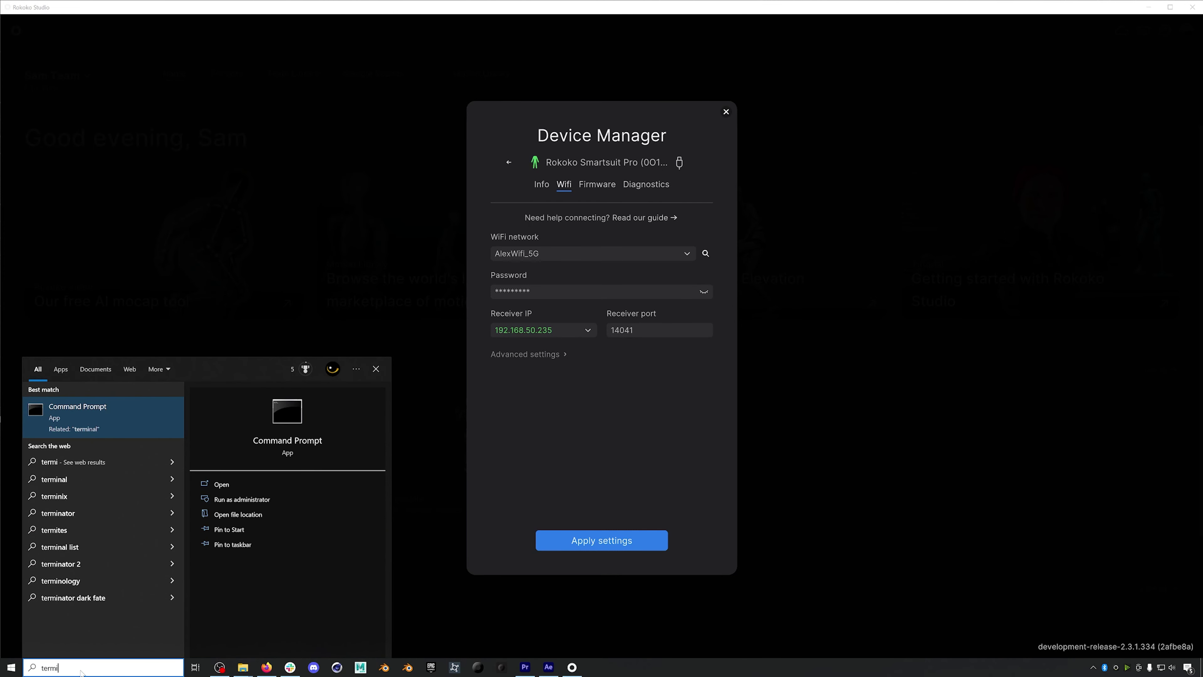
{"action": "key", "text": "Return"}
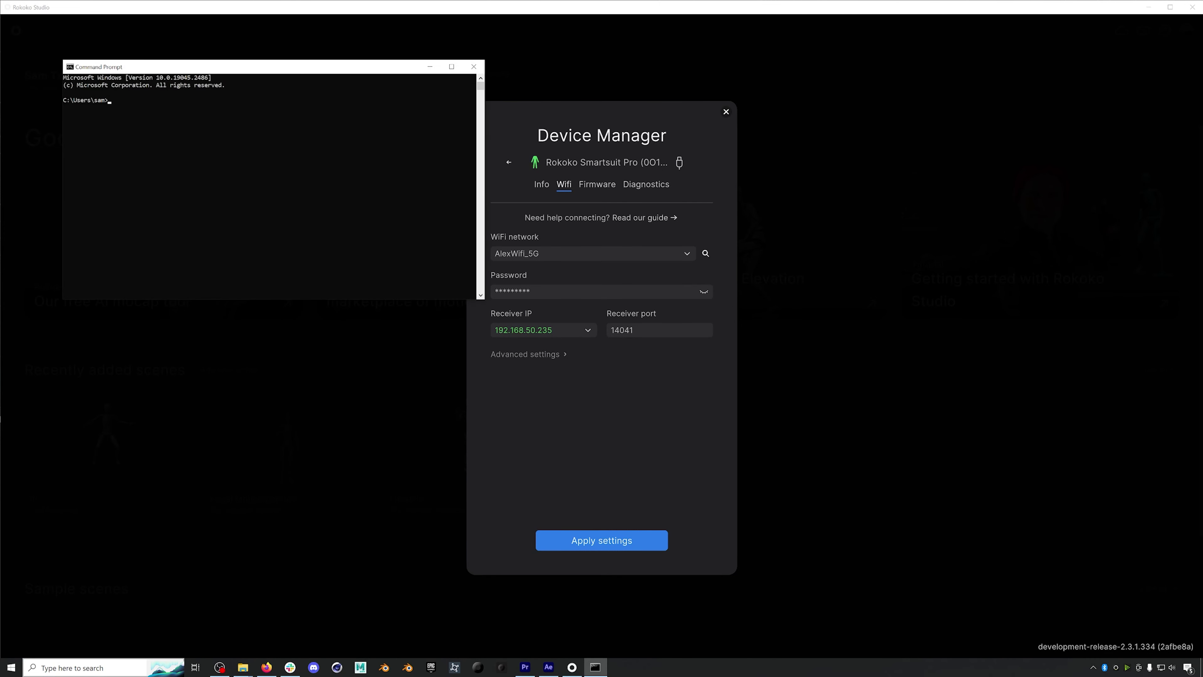
{"action": "type", "text": "ipconfig"}
{"action": "key", "text": "Return"}
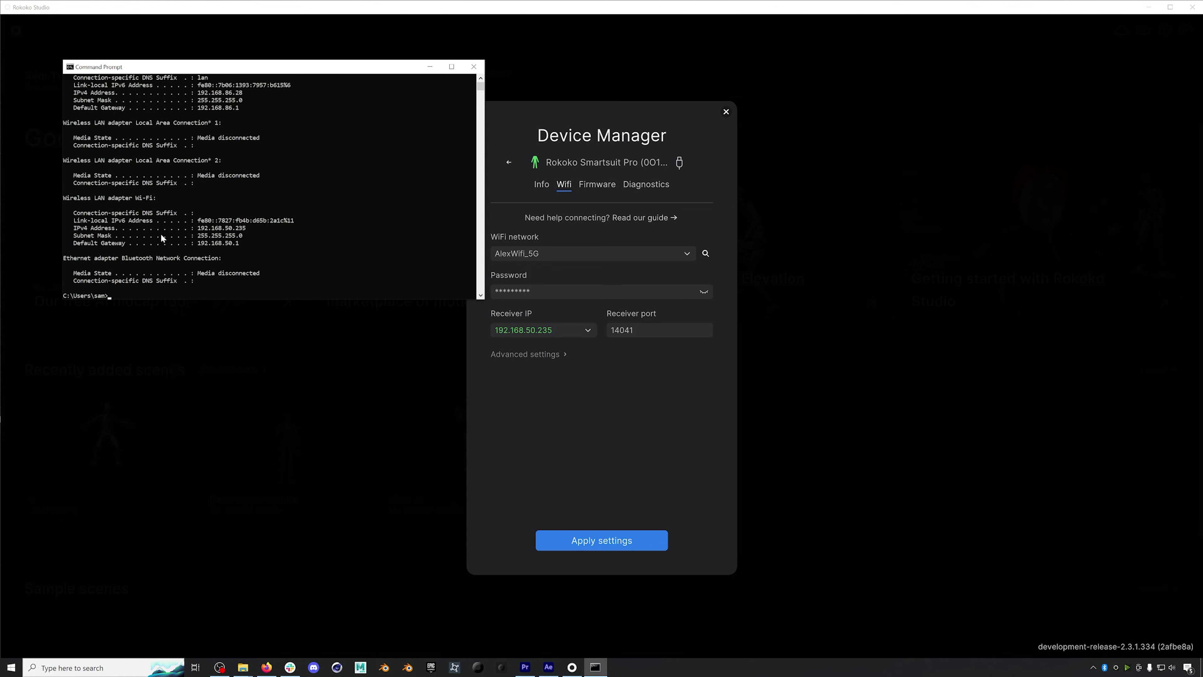
{"action": "scroll", "coordinate": [134, 206], "scroll_direction": "up", "scroll_amount": 1}
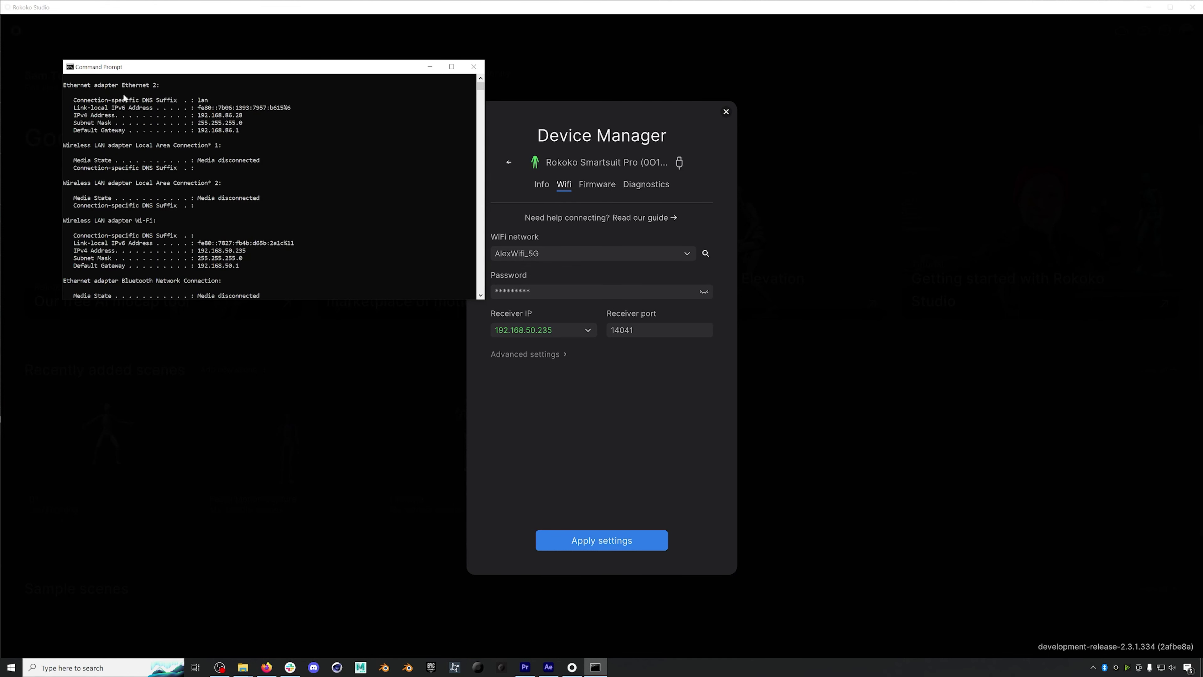
{"action": "scroll", "coordinate": [131, 176], "scroll_direction": "down", "scroll_amount": 1}
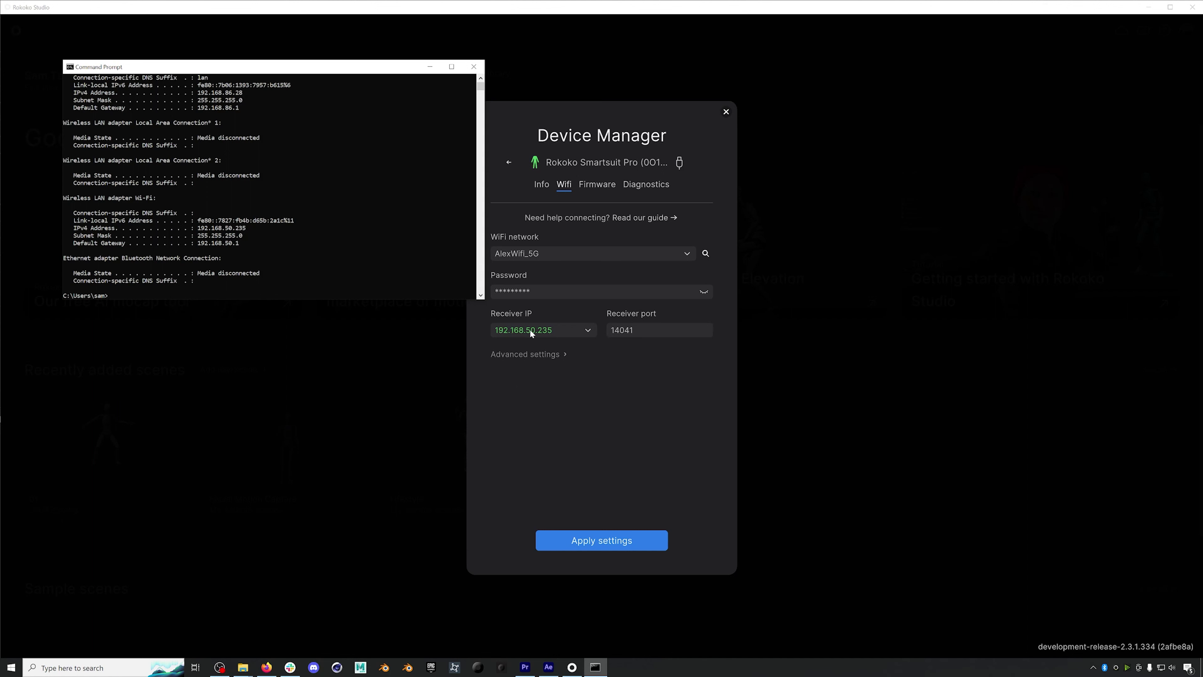
{"action": "left_click", "coordinate": [562, 356]}
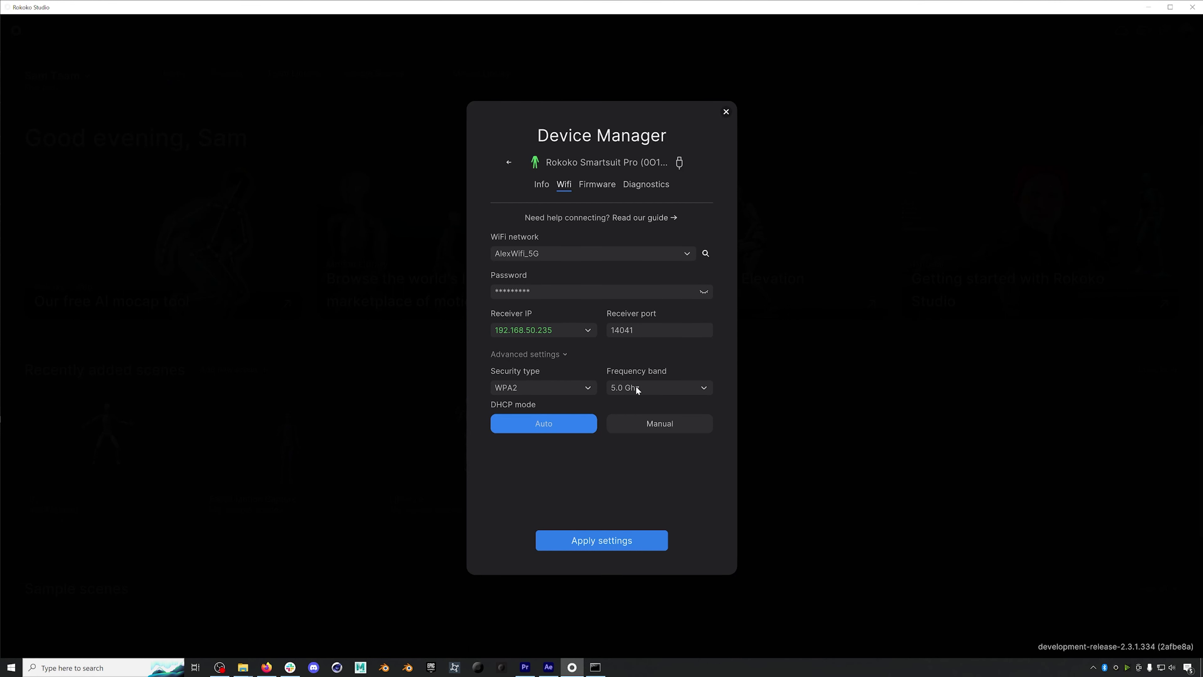
- Apply the suit's AlexWifi_5G settings on the 5.0 Ghz band and return to the device list
{"action": "left_click", "coordinate": [602, 540]}
{"action": "left_click", "coordinate": [509, 162]}
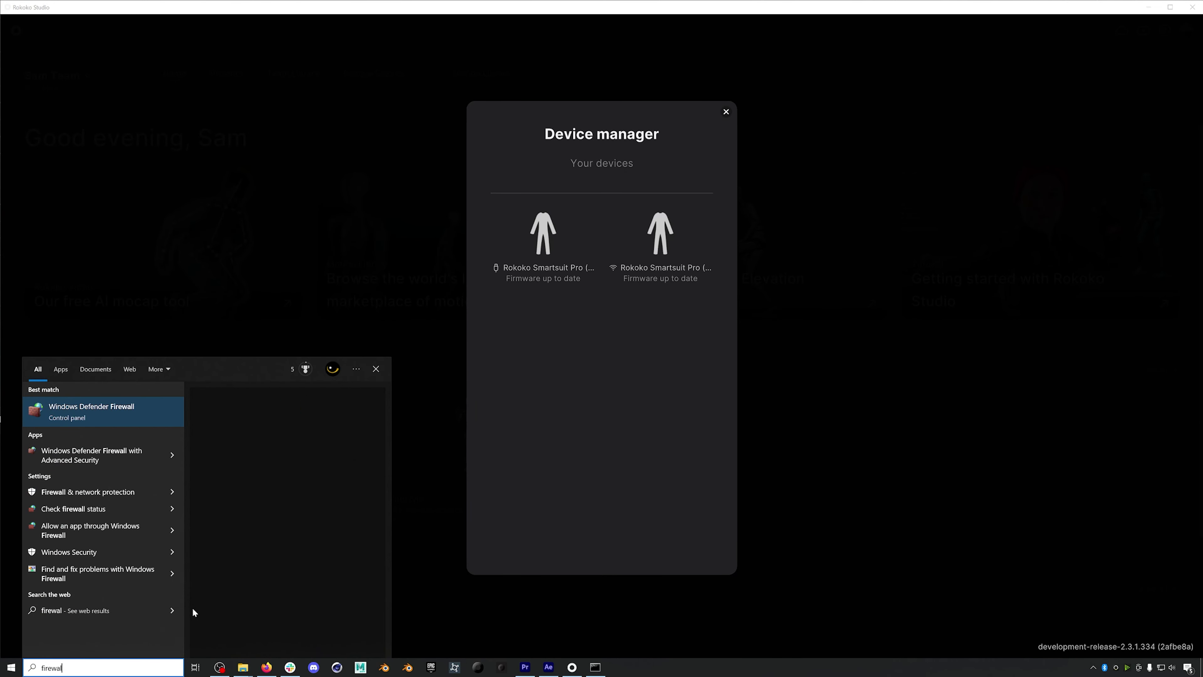
- Review the per-network firewall on/off settings and the allowed-apps list in Windows Defender Firewall
{"action": "key", "text": "Return"}
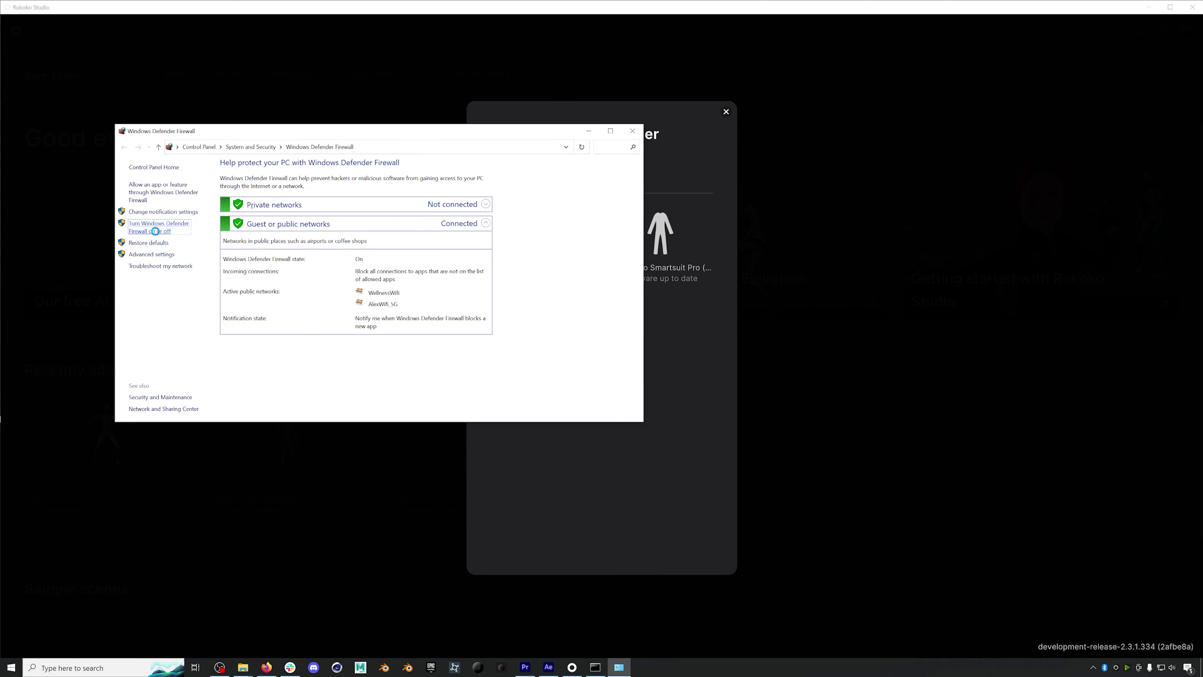
{"action": "left_click", "coordinate": [156, 231]}
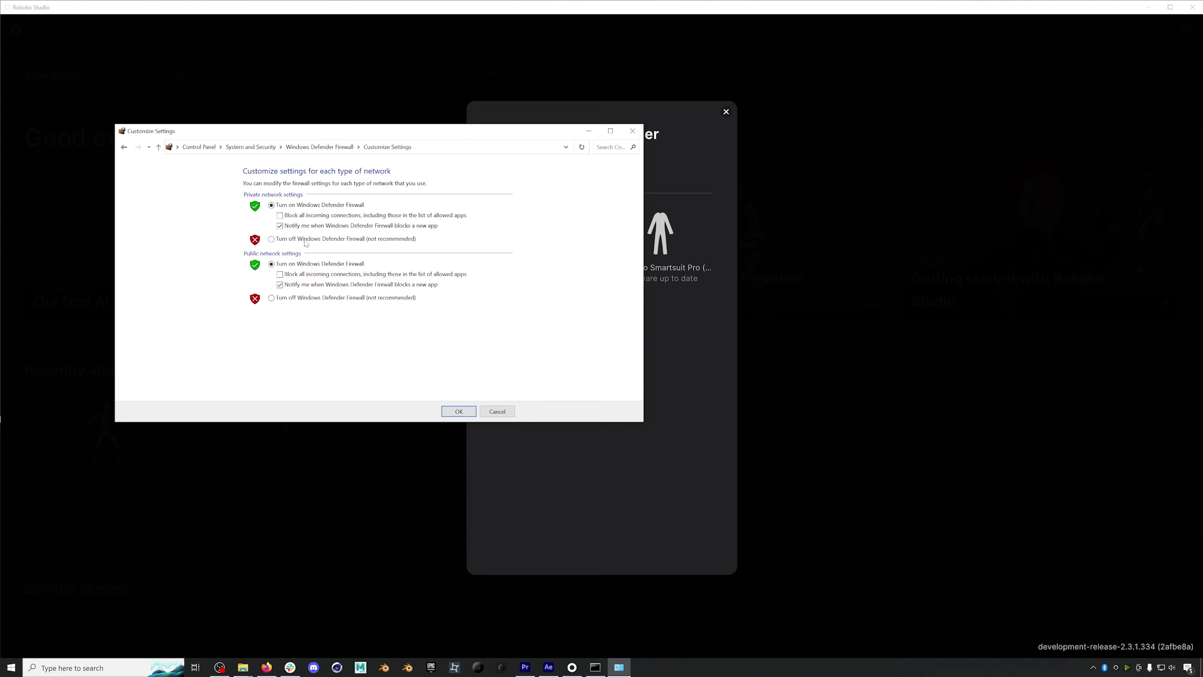
{"action": "left_click", "coordinate": [458, 410]}
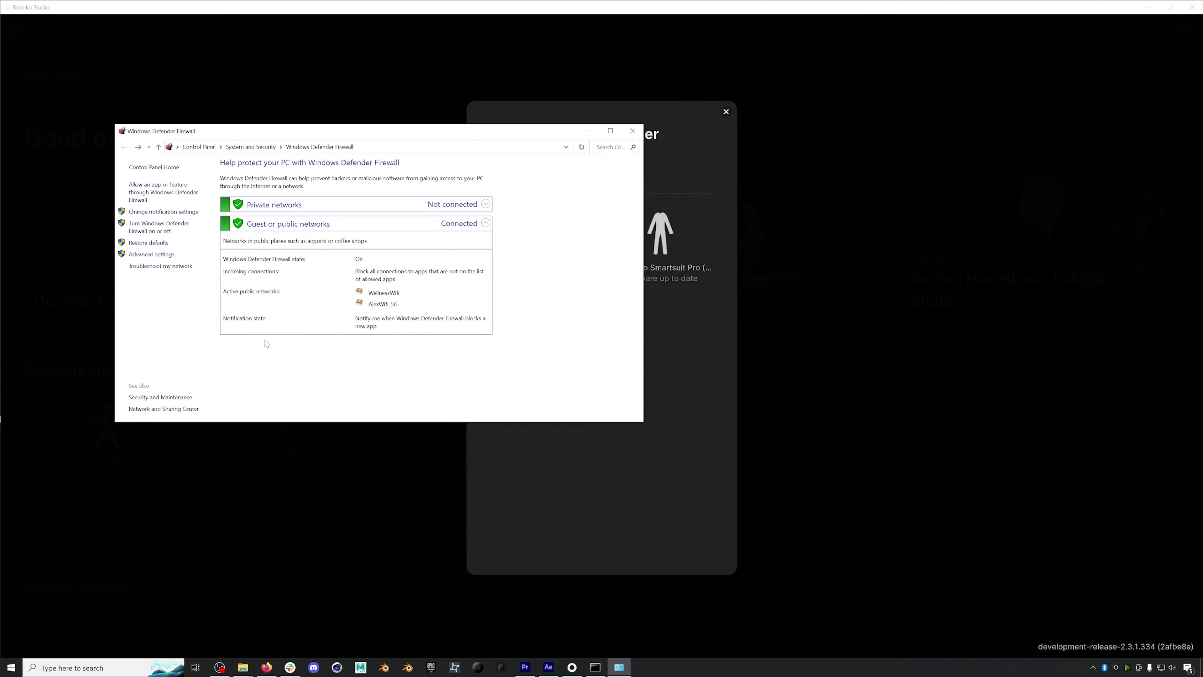
{"action": "left_click", "coordinate": [168, 193]}
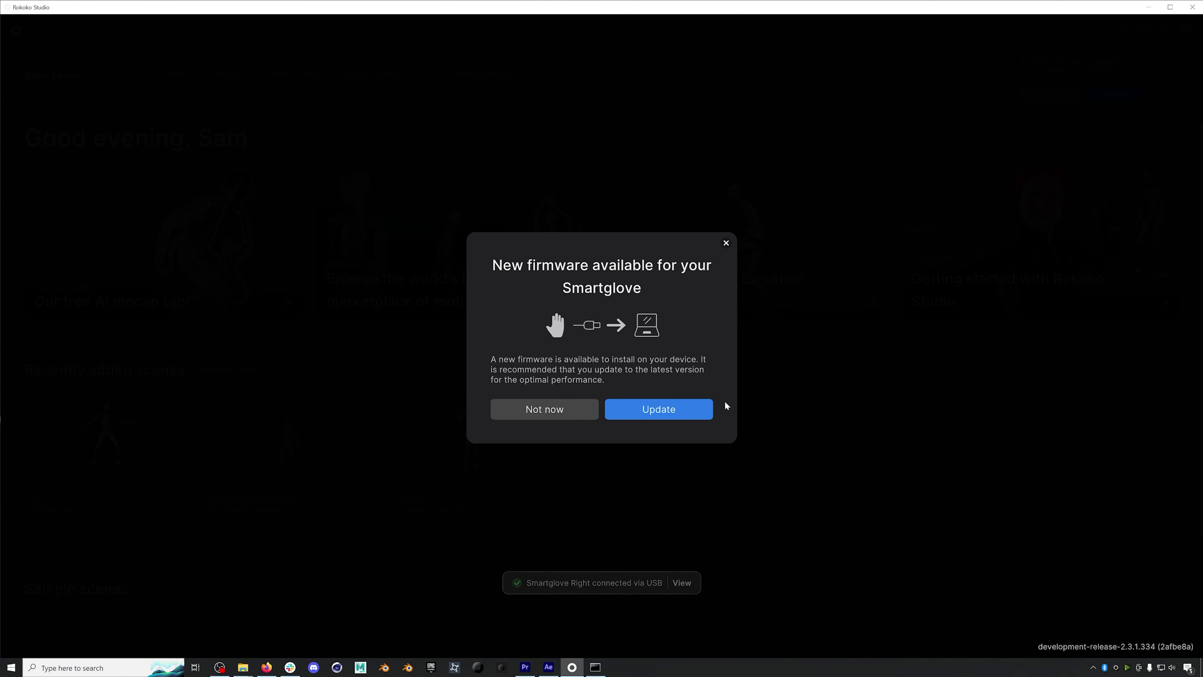
- Install firmware 2.2.2-r on the Smartglove G48Y, then bring up its Wi-Fi settings
{"action": "left_click", "coordinate": [691, 407]}
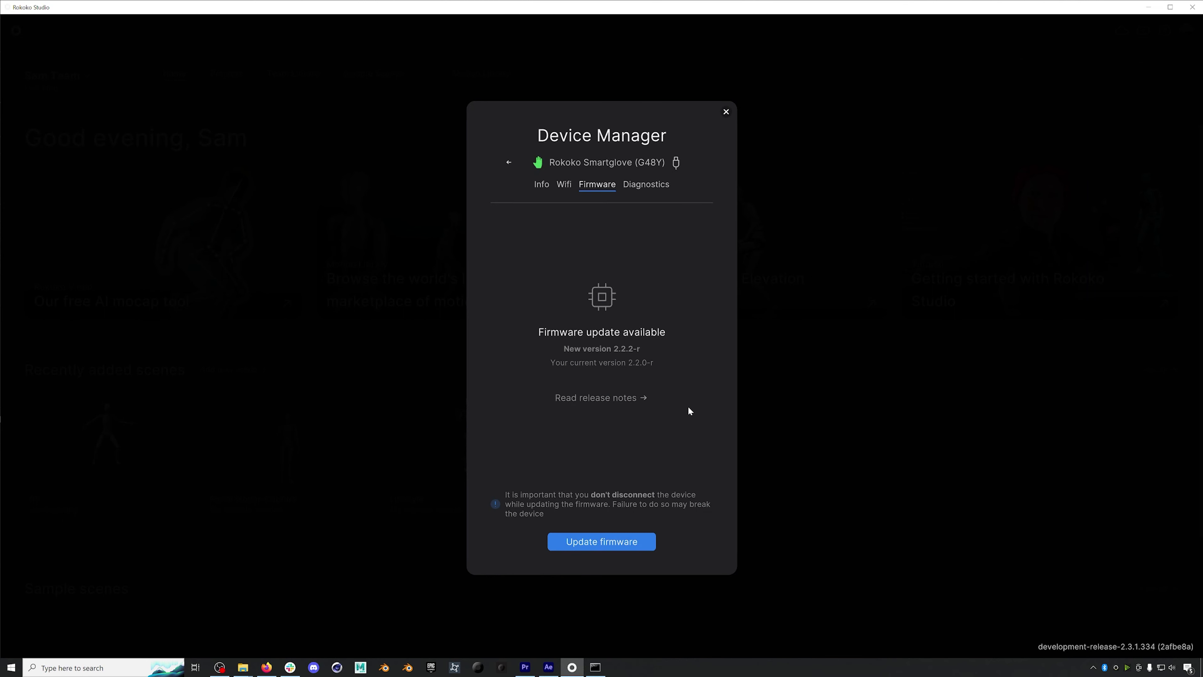
{"action": "left_click", "coordinate": [609, 542]}
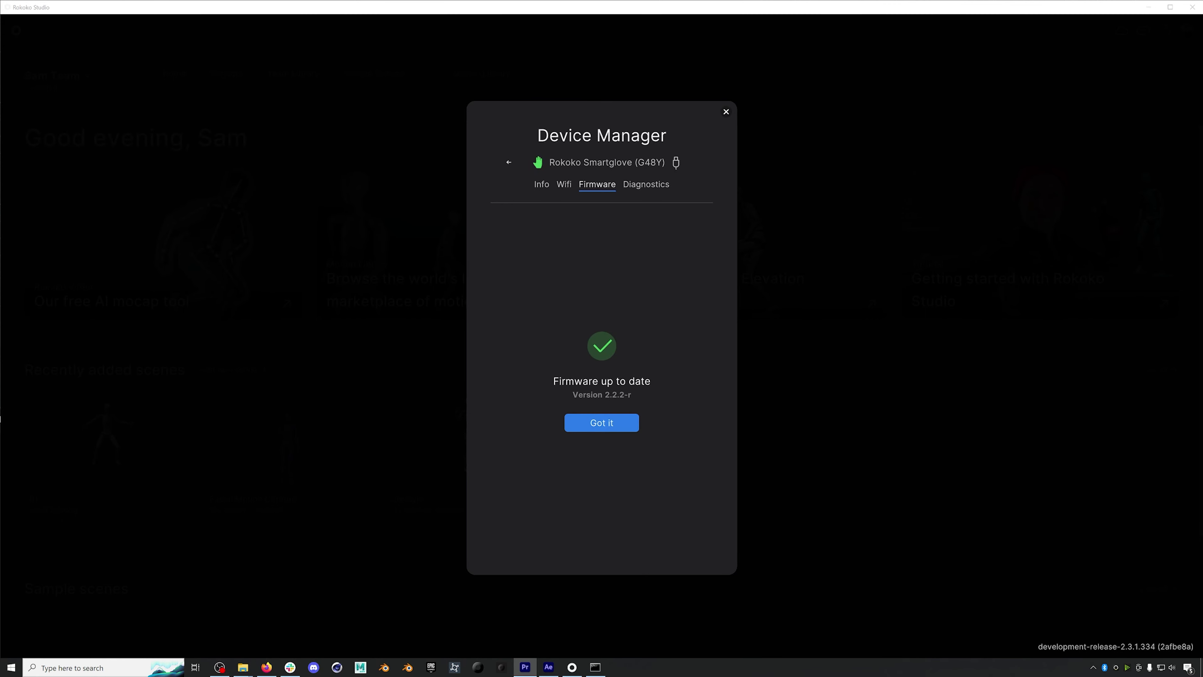
{"action": "left_click", "coordinate": [602, 423]}
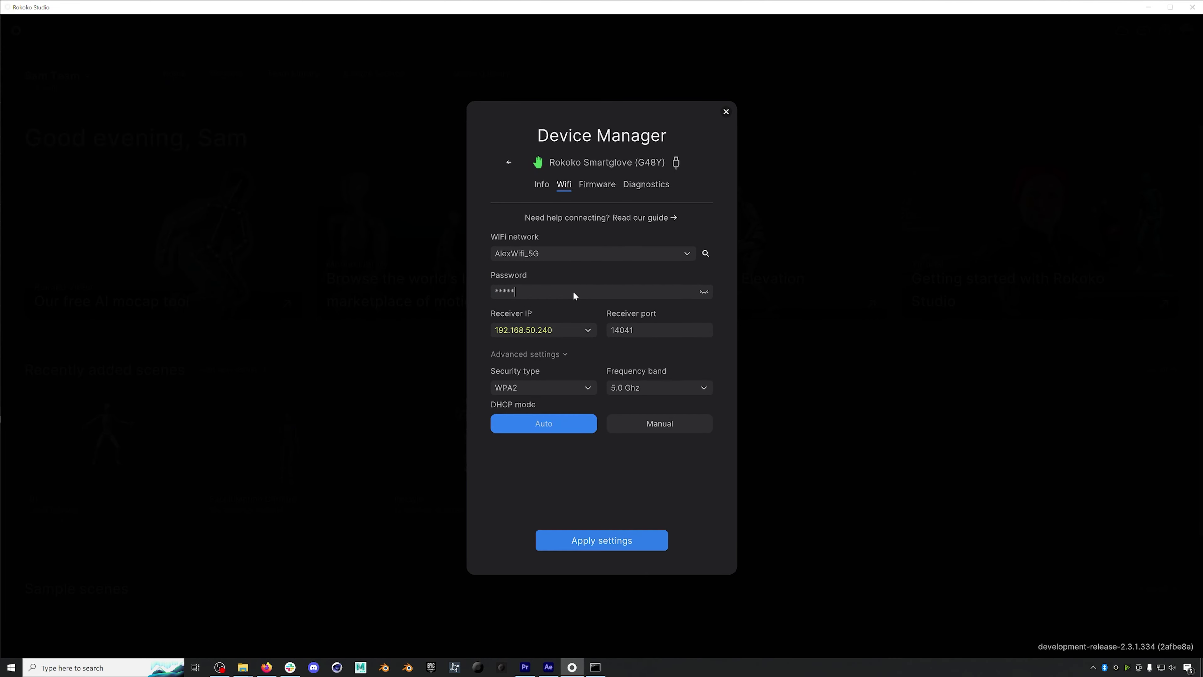
- Apply the G48Y glove's Wi-Fi settings, then start the firmware update on Smartglove FHKF
{"action": "left_click", "coordinate": [602, 541]}
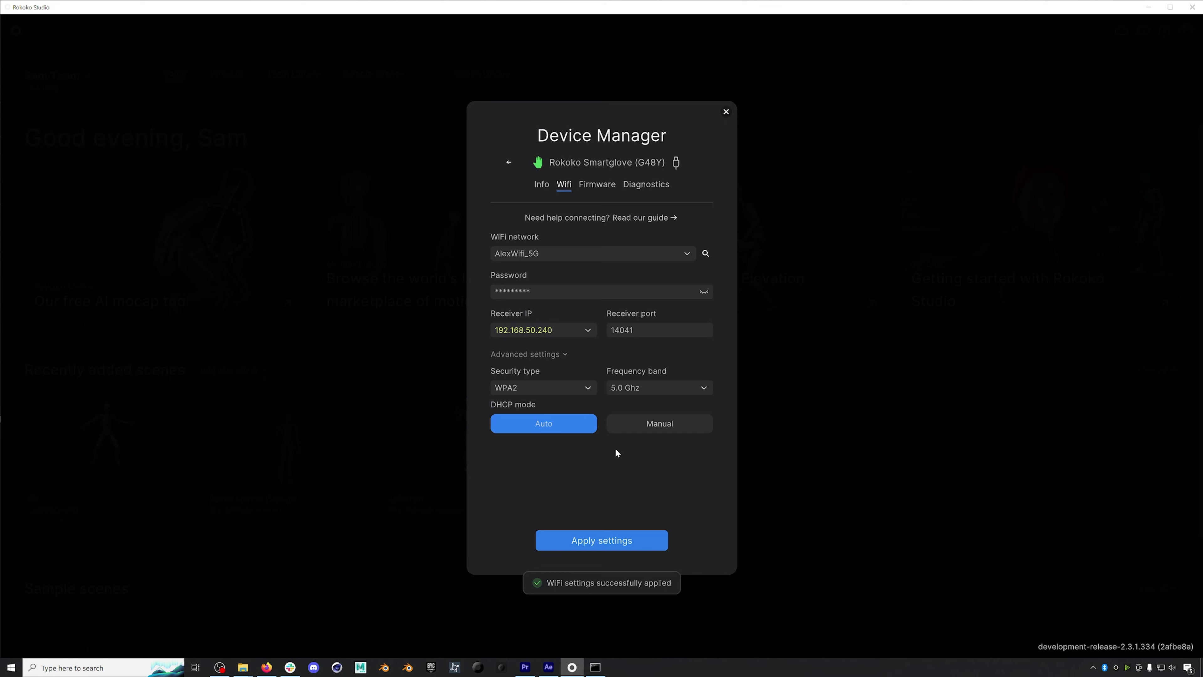
{"action": "left_click", "coordinate": [509, 162]}
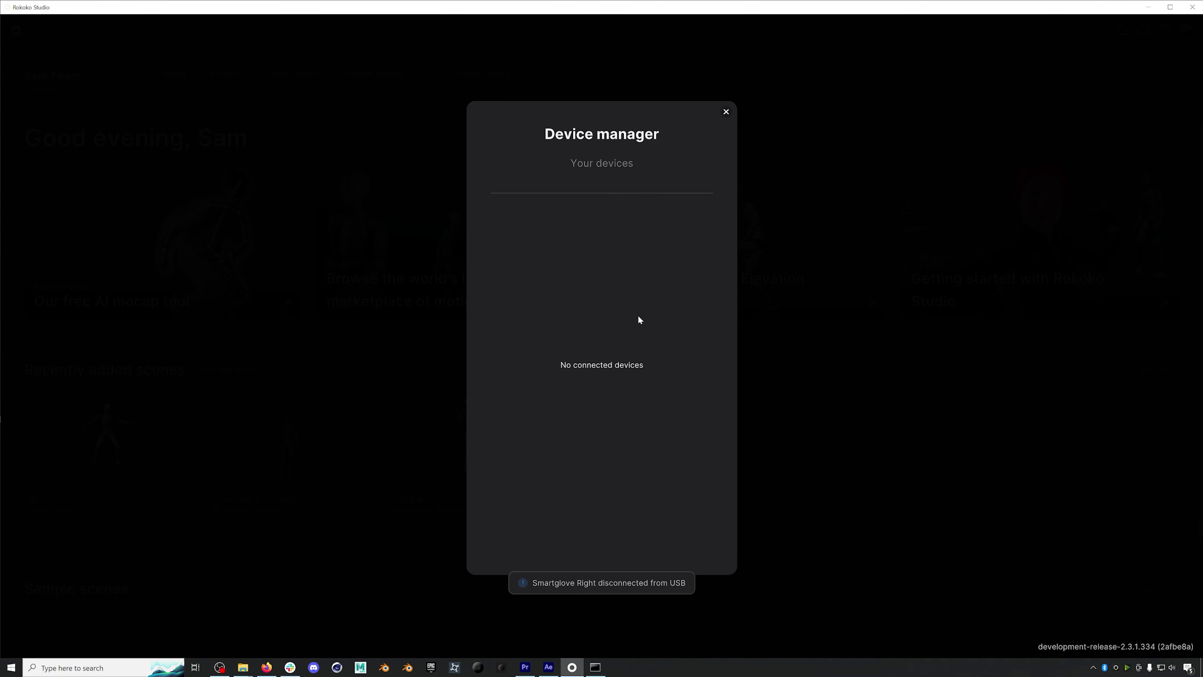
{"action": "left_click", "coordinate": [599, 540]}
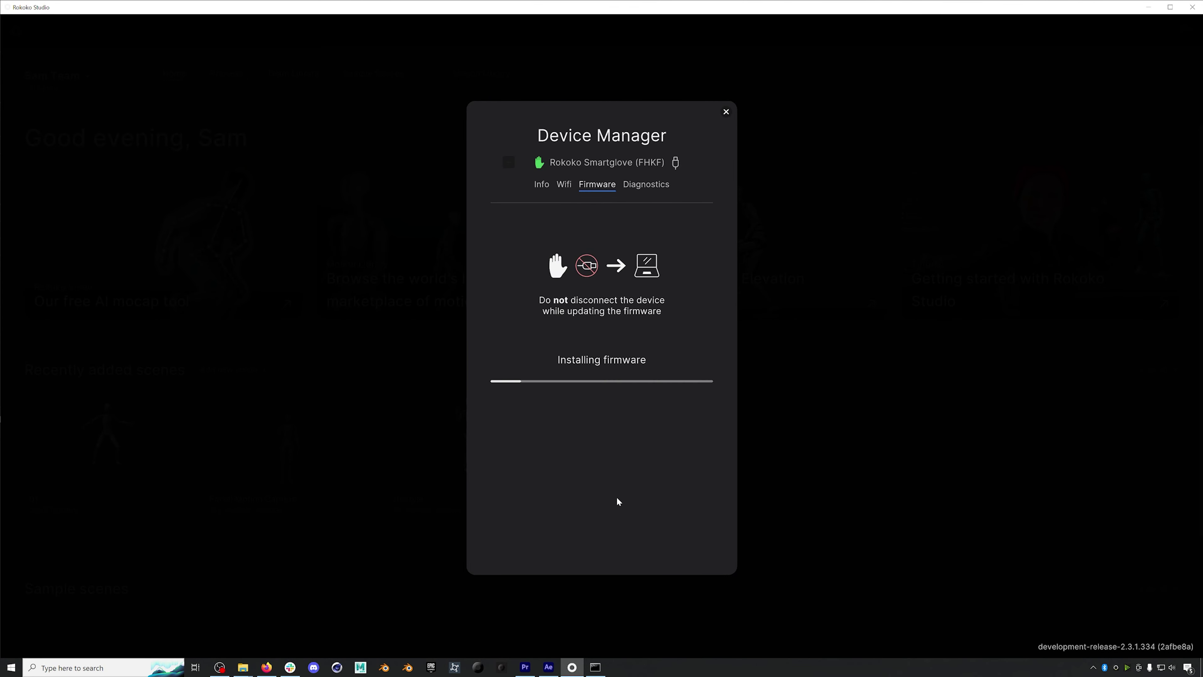